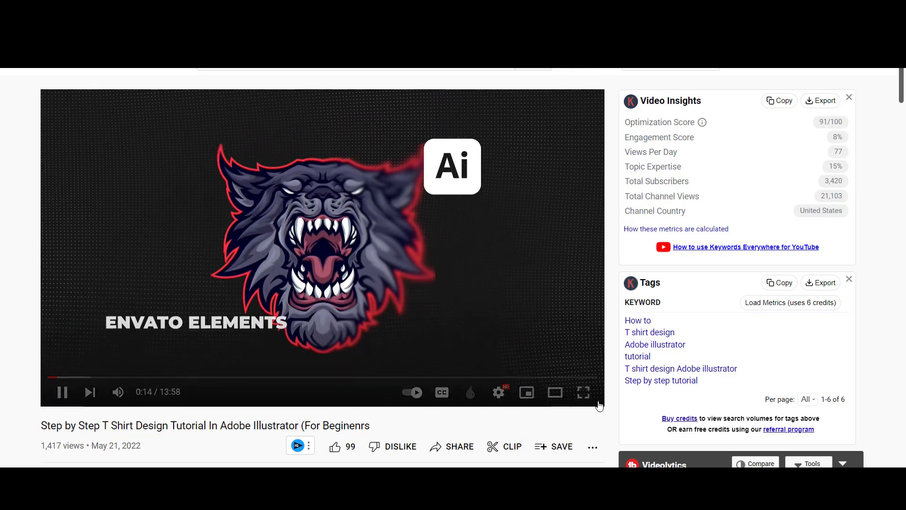
Watch the T-shirt design tutorial video in full screen and skip ahead through its sections
left_click(583, 392)
left_click_drag(31, 477, 60, 476)
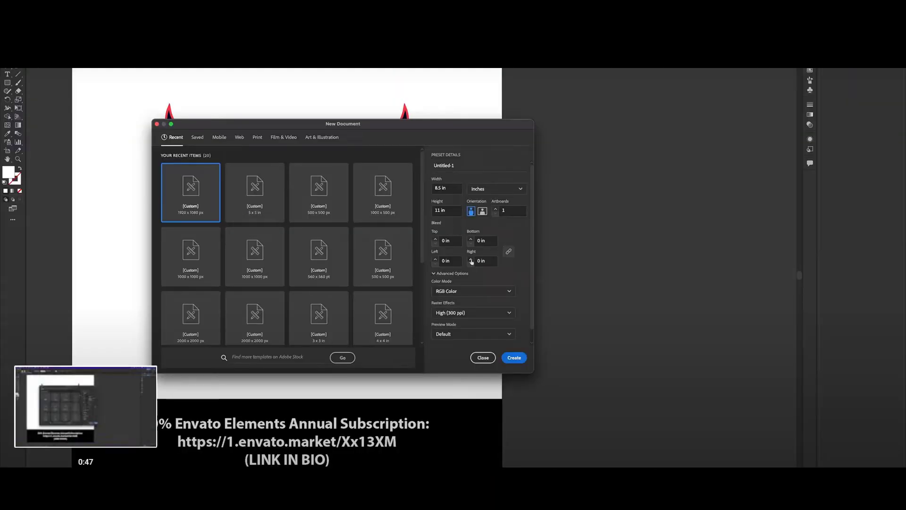
left_click(108, 477)
left_click(207, 476)
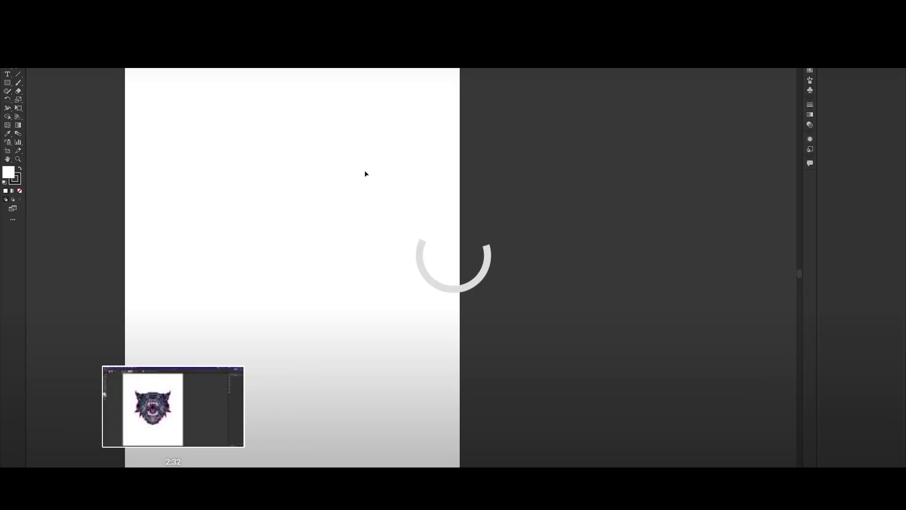
left_click(443, 476)
left_click_drag(443, 466, 443, 466)
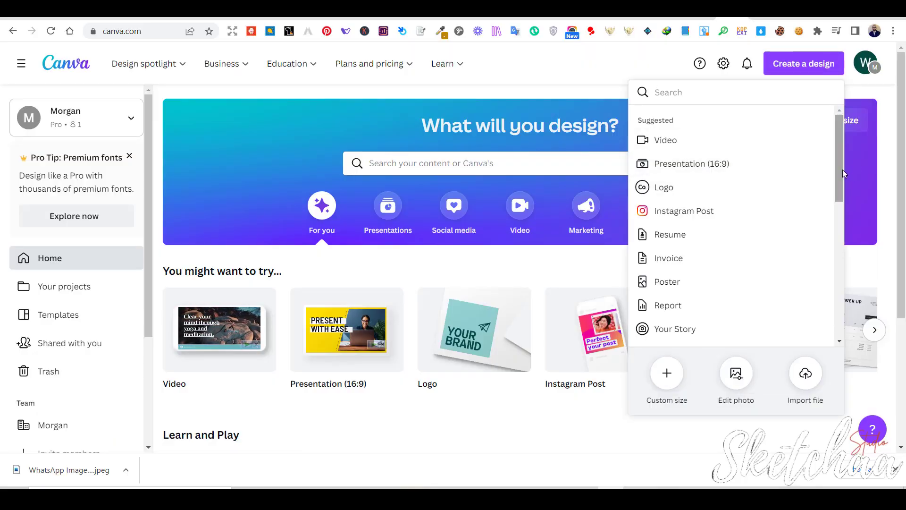
Switch to Canva and create a blank custom-size design of 4500 × 5400 px
left_click(666, 372)
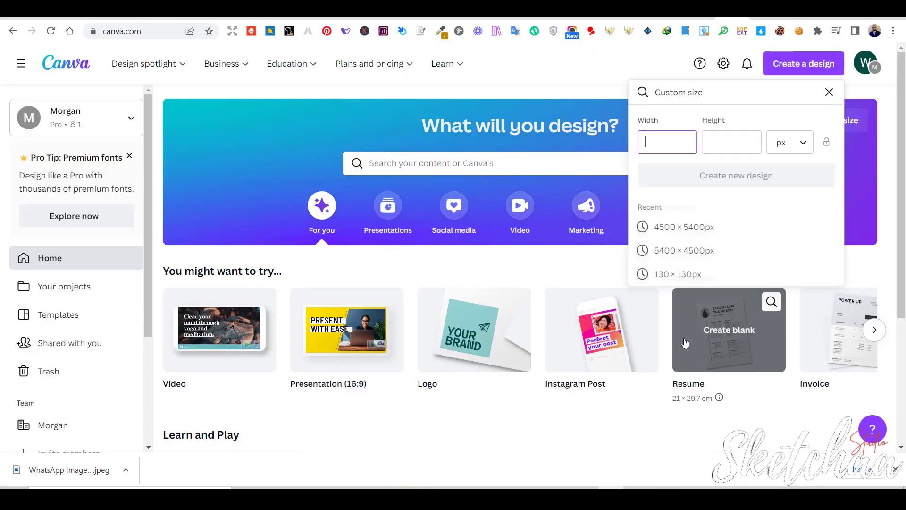
left_click(680, 228)
Open the brand kit for editing and upload the font file VintageFeelingPersonalUse-51r18.otf
left_click(21, 265)
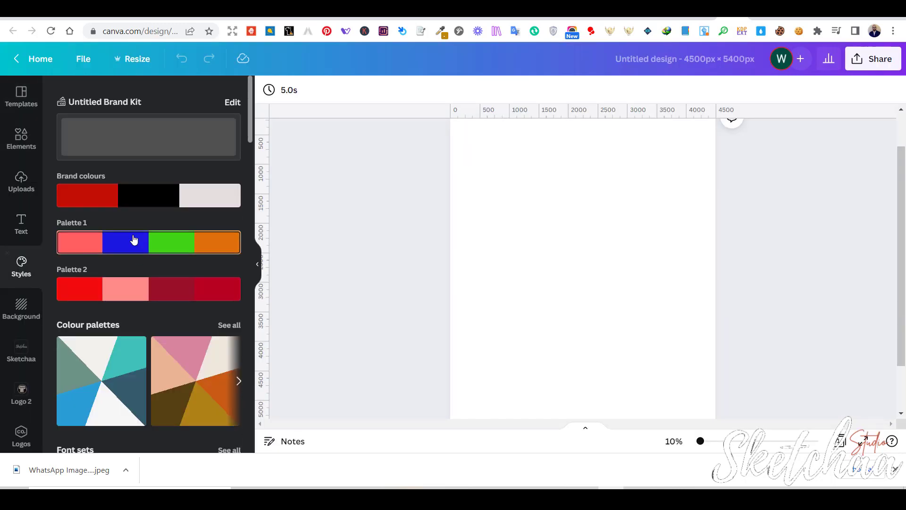
scroll(135, 240, "down", 3)
scroll(146, 242, "down", 10)
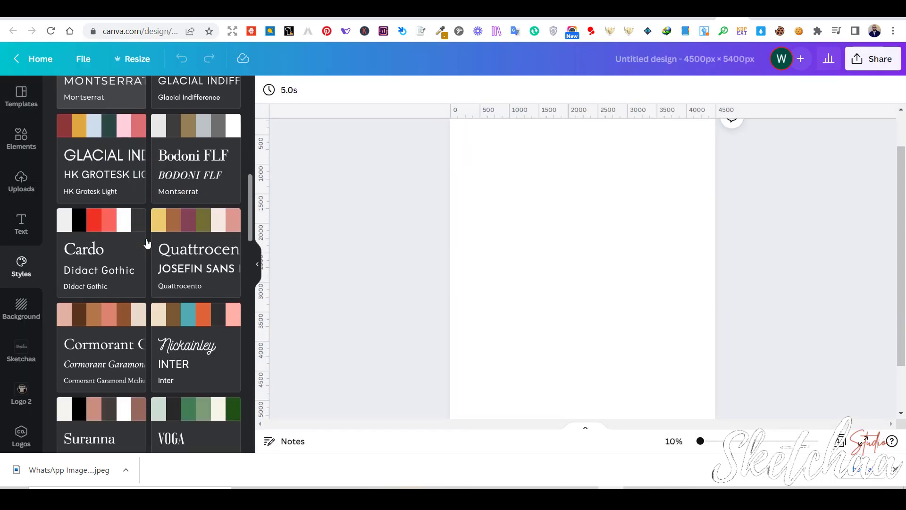
scroll(146, 243, "up", 12)
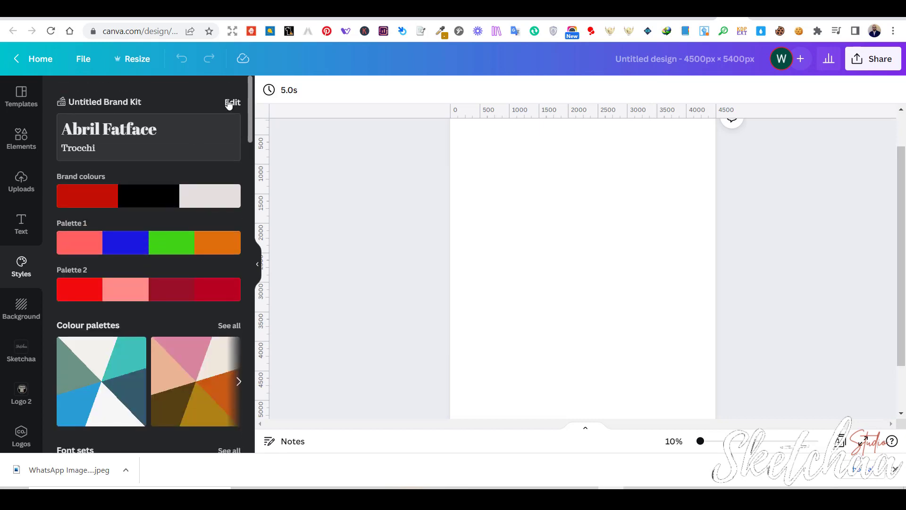
left_click(231, 102)
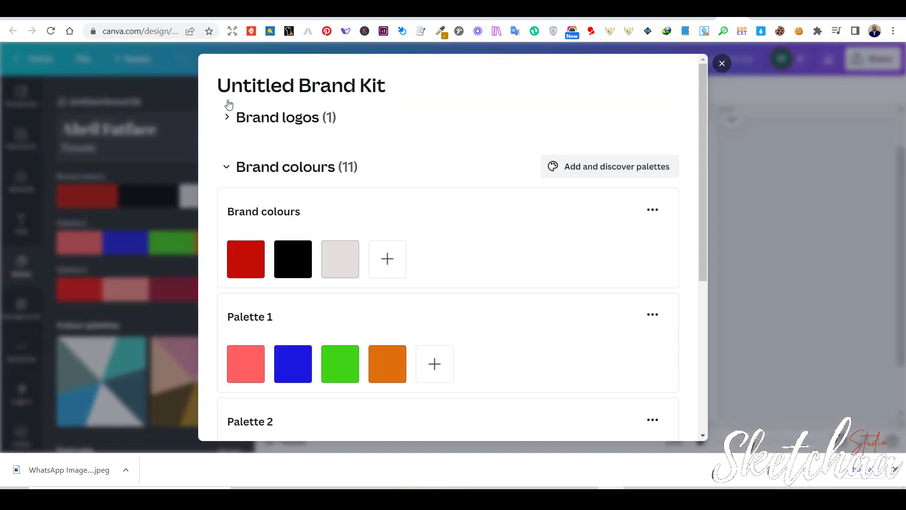
scroll(603, 236, "down", 6)
left_click(606, 239)
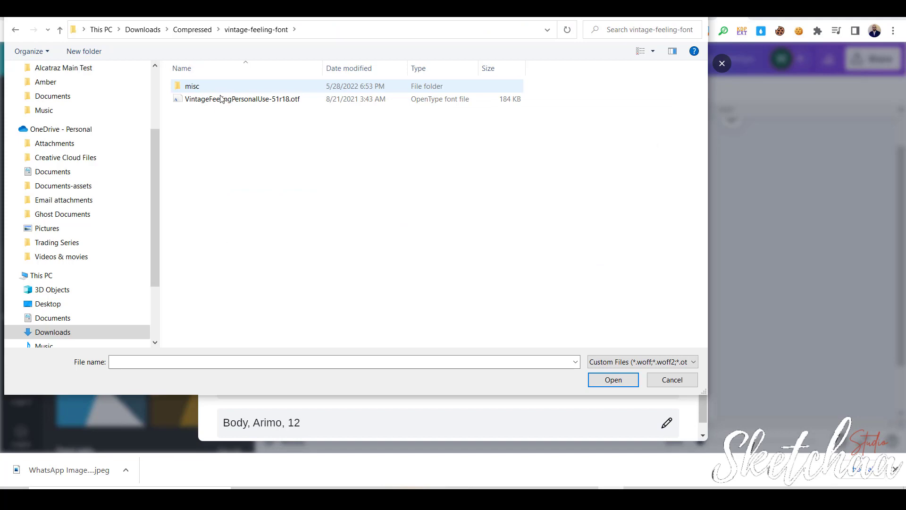
double_click(220, 99)
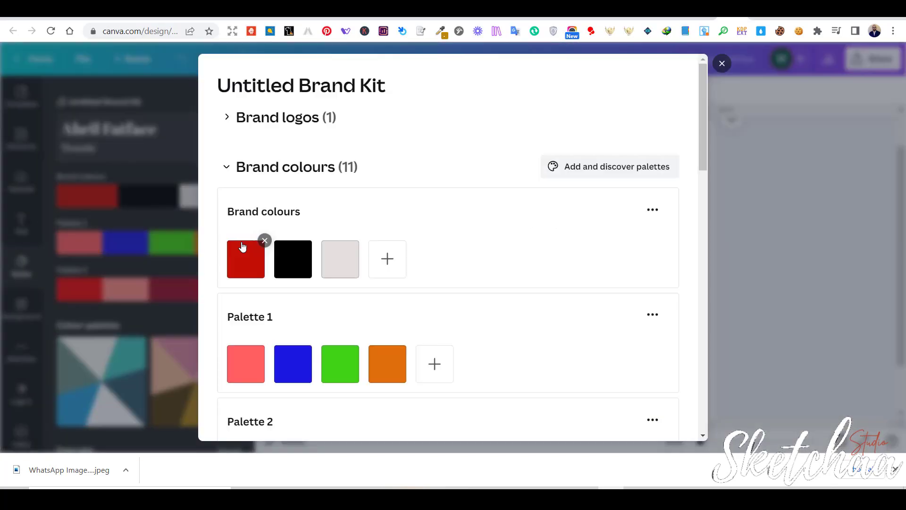
Upload the fonts Northash-K7v2D.ttf and Helvetica-Bold.ttf to the brand kit, confirming the usage rights, and close the kit
scroll(603, 271, "down", 6)
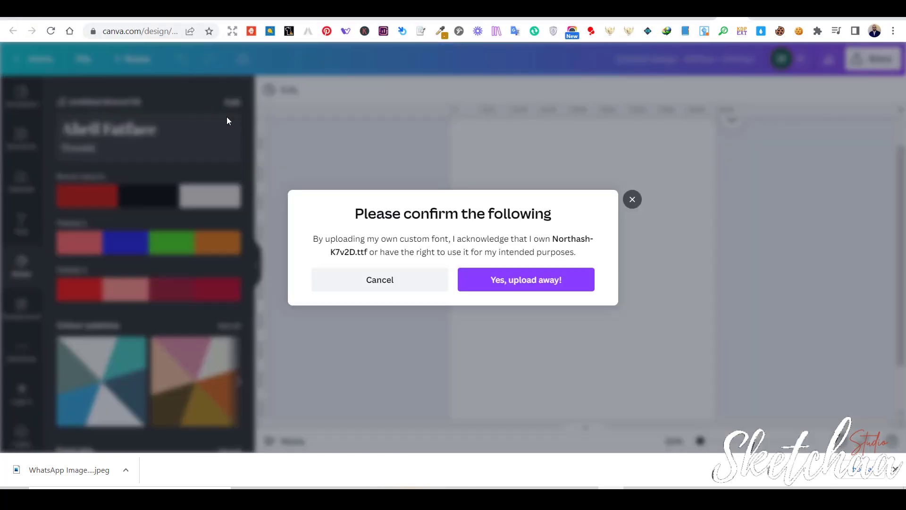
left_click(566, 285)
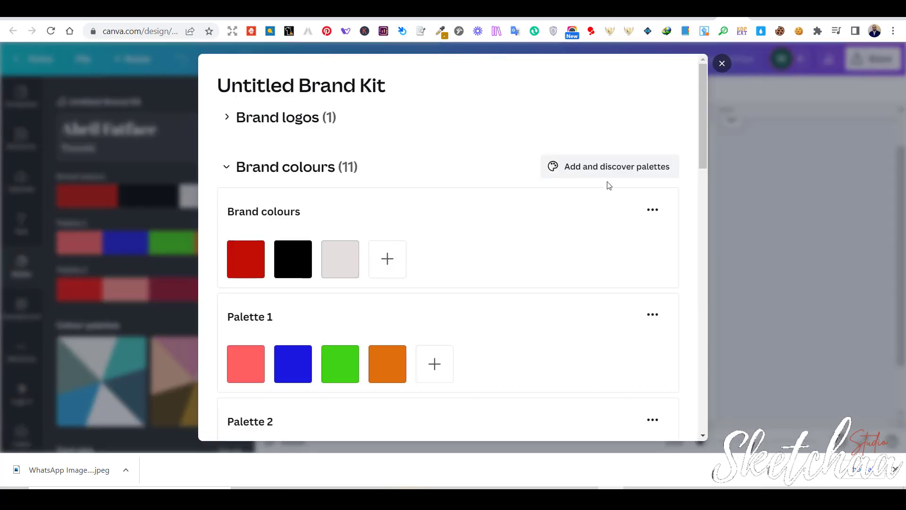
scroll(434, 285, "down", 5)
left_click(633, 297)
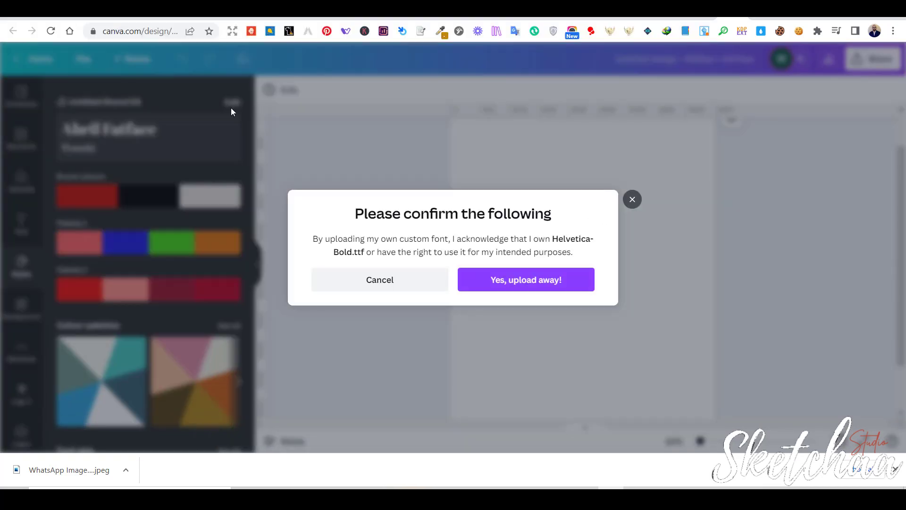
left_click(531, 287)
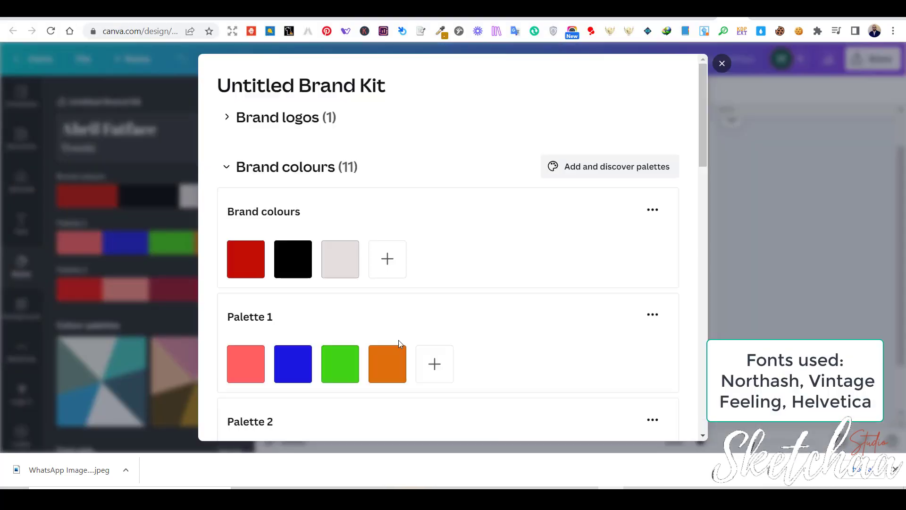
left_click(721, 65)
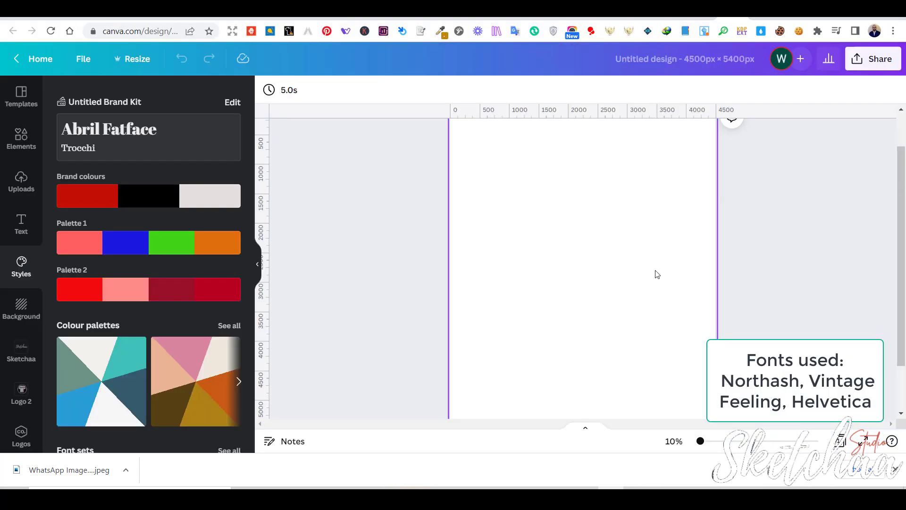
Hide the rulers around the canvas
left_click(83, 59)
left_click(121, 176)
scroll(386, 236, "up", 1)
scroll(386, 232, "down", 2)
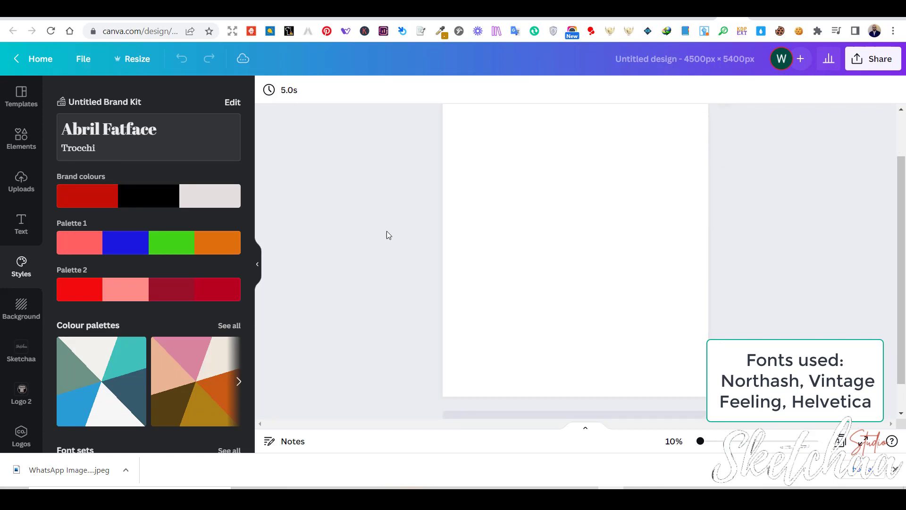
scroll(386, 234, "up", 1)
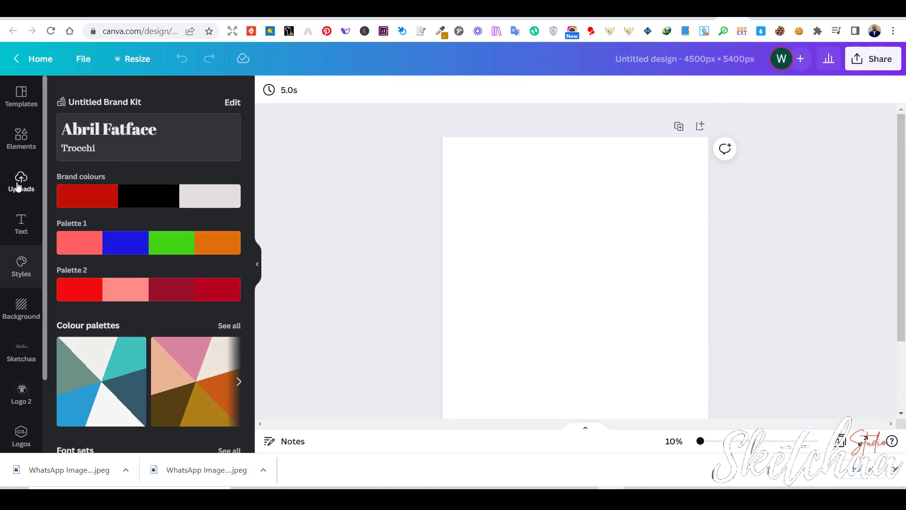
Place the uploaded roaring beast head image on the page and enlarge it to about two thirds of the page width
left_click(21, 181)
left_click(192, 251)
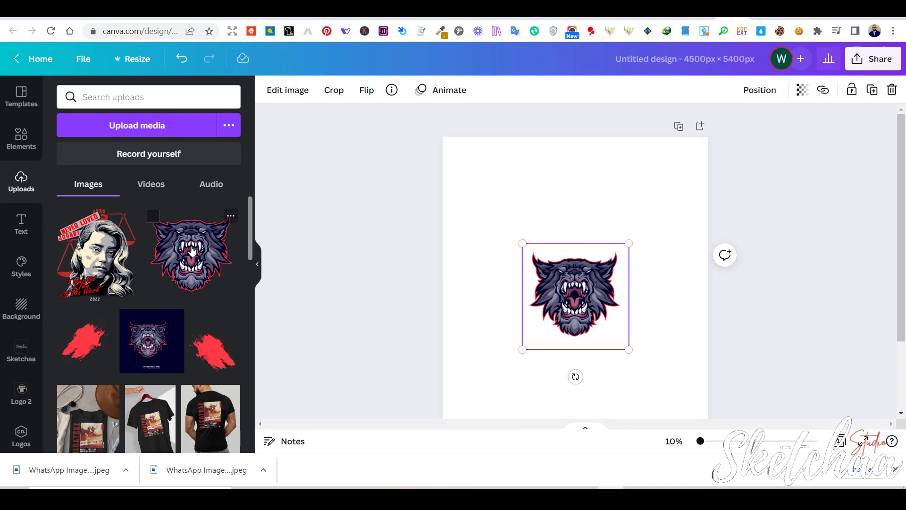
left_click_drag(628, 243, 683, 188)
scroll(756, 277, "down", 2)
left_click(755, 276)
scroll(755, 276, "up", 1)
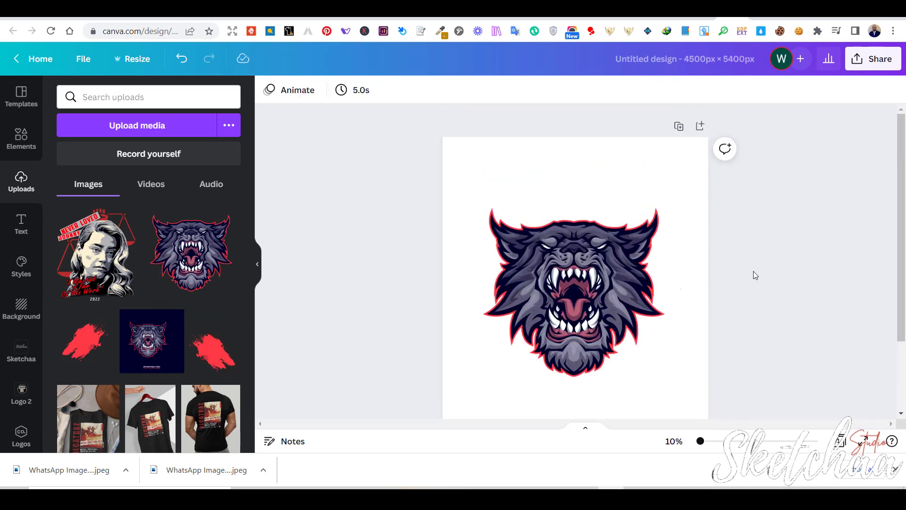
Add a heading, move it above the beast head and enlarge it
left_click(21, 225)
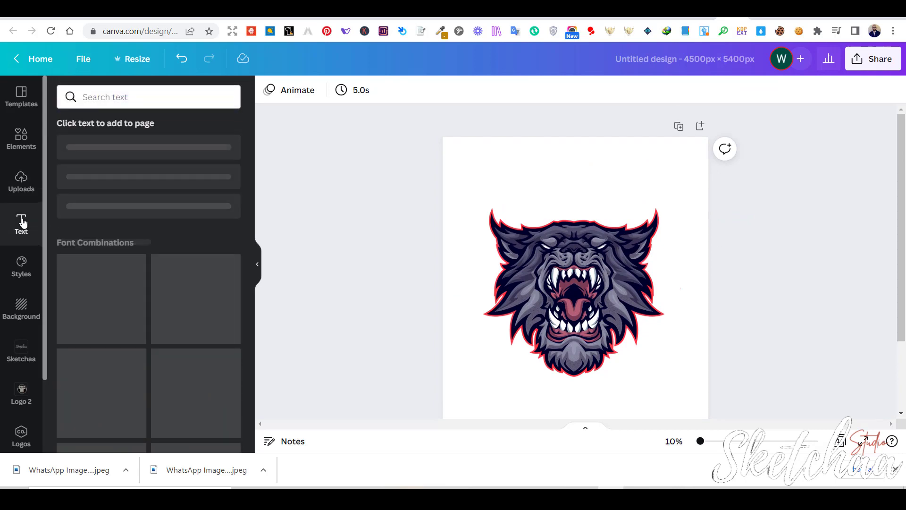
left_click(158, 155)
left_click_drag(585, 306, 570, 217)
left_click_drag(553, 187, 467, 141)
Replace the heading's placeholder text with NORTH STAR
double_click(552, 190)
key("ctrl+a")
key("BackSpace")
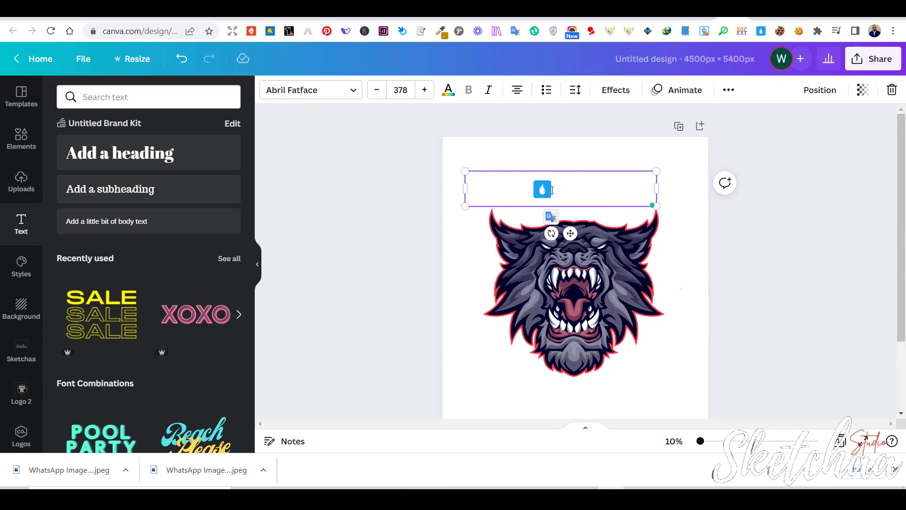
key("ctrl+a")
left_click(448, 89)
left_click(101, 236)
left_click(372, 267)
left_click(459, 280)
left_click(500, 191)
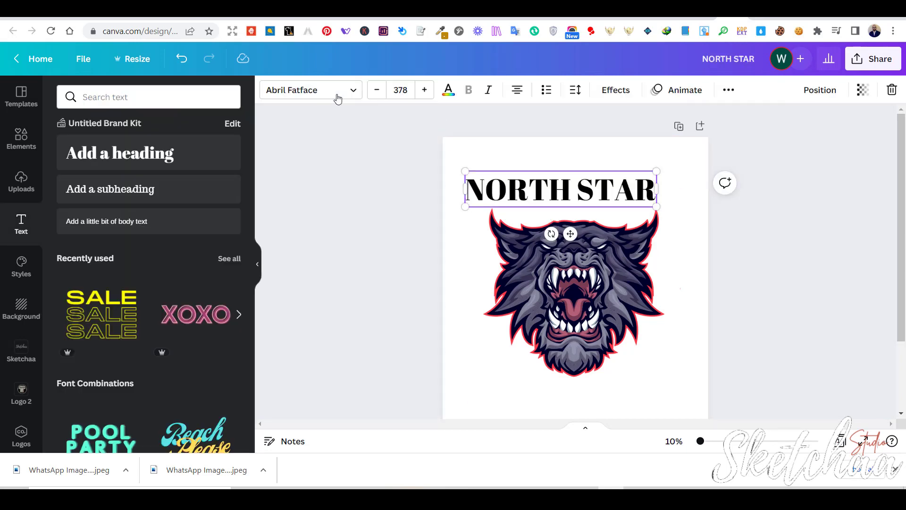
Change the NORTH STAR heading's font to Northash and enlarge it to size 527 above the head
left_click(338, 98)
type("north")
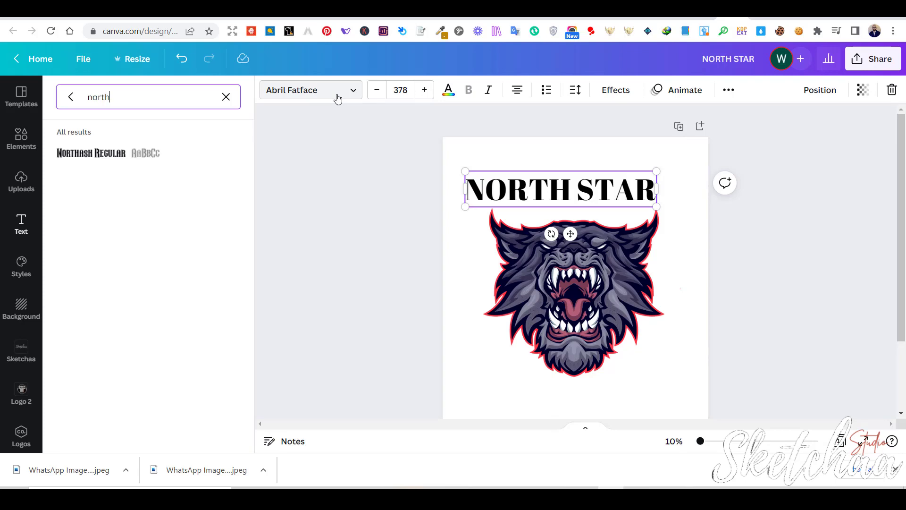
left_click(113, 155)
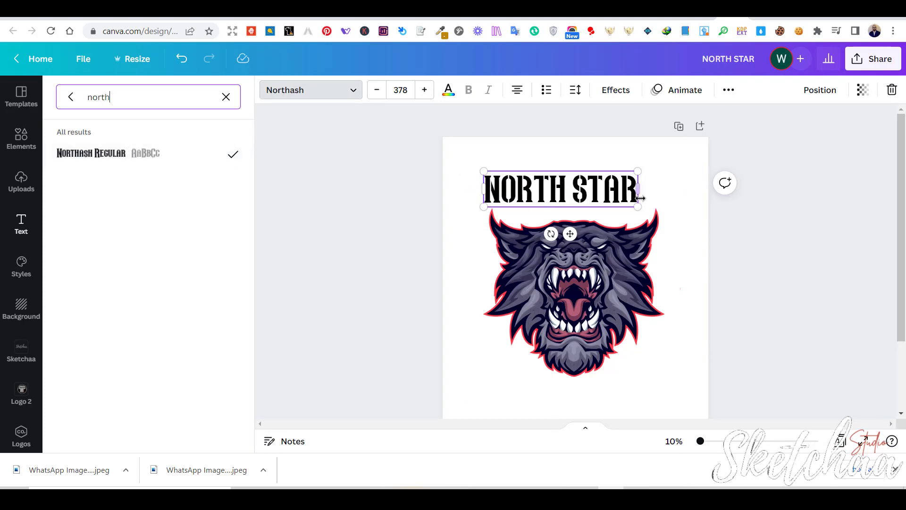
left_click_drag(639, 210, 666, 212)
left_click_drag(481, 169, 469, 158)
left_click_drag(663, 210, 663, 208)
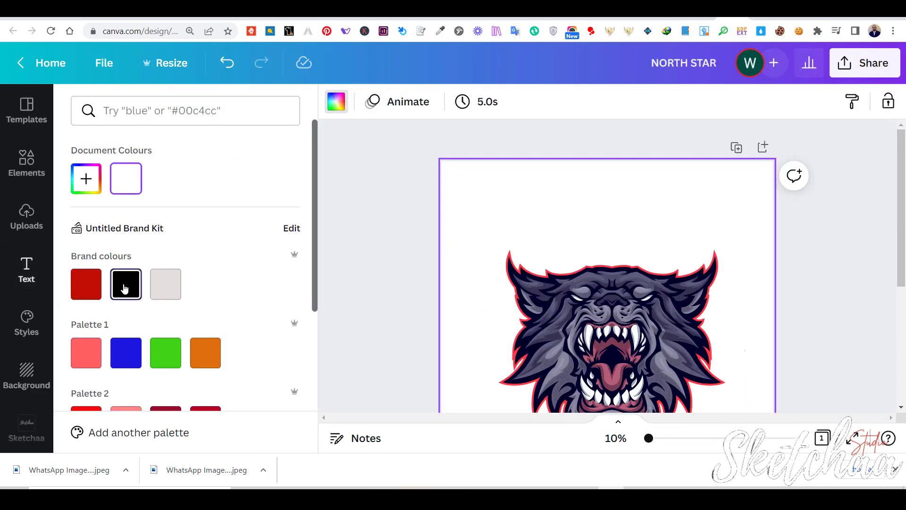
Set the page background to the black brand colour and shift the beast head slightly to centre it under the heading
left_click(125, 288)
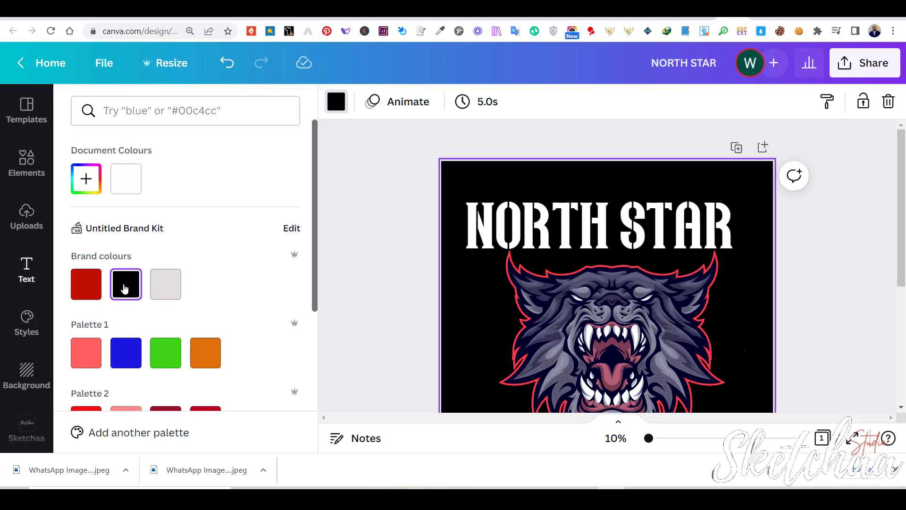
left_click_drag(612, 331, 605, 337)
scroll(605, 337, "down", 2)
left_click(641, 141)
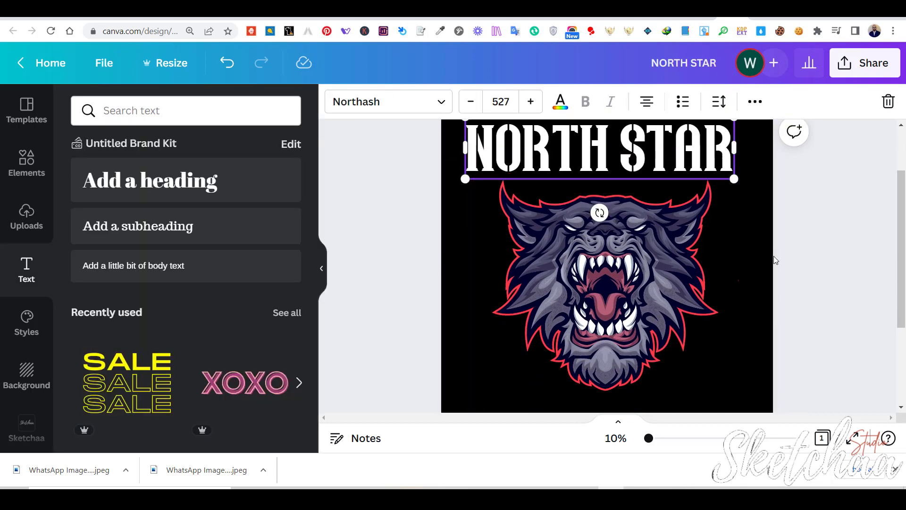
left_click(779, 271)
scroll(827, 270, "up", 2)
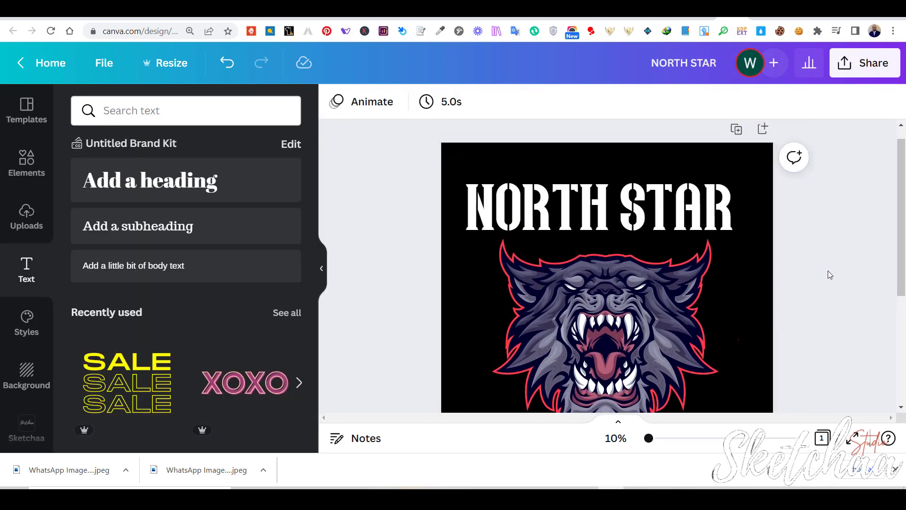
Apply the Curve text effect to the NORTH STAR heading with a curve value of 68
left_click(690, 222)
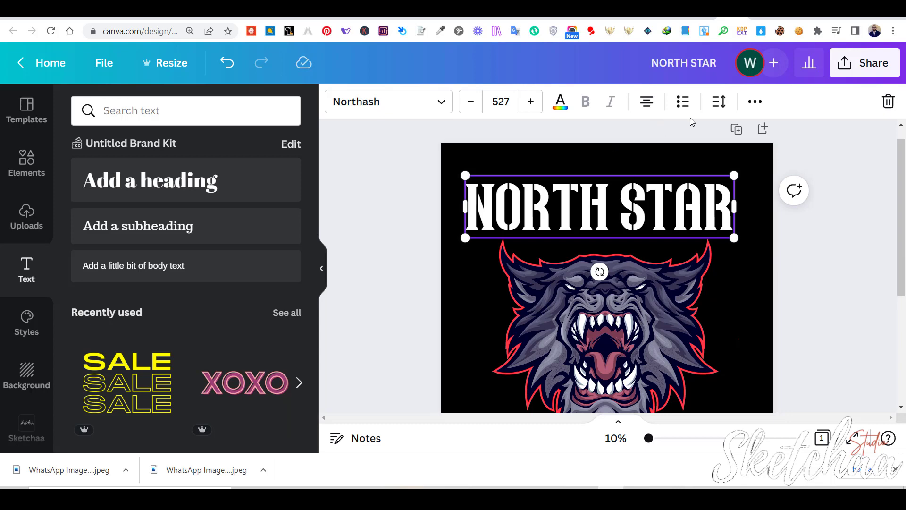
left_click(753, 104)
left_click(425, 137)
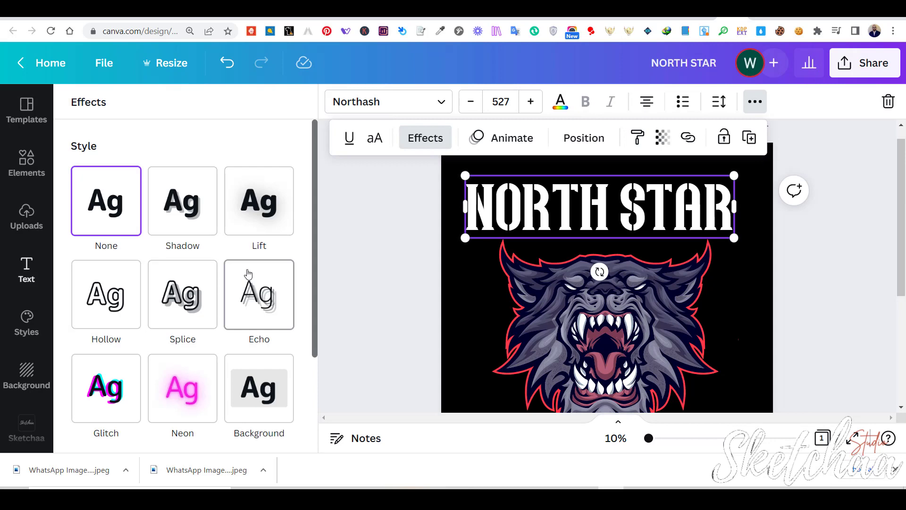
scroll(222, 335, "down", 3)
left_click(197, 375)
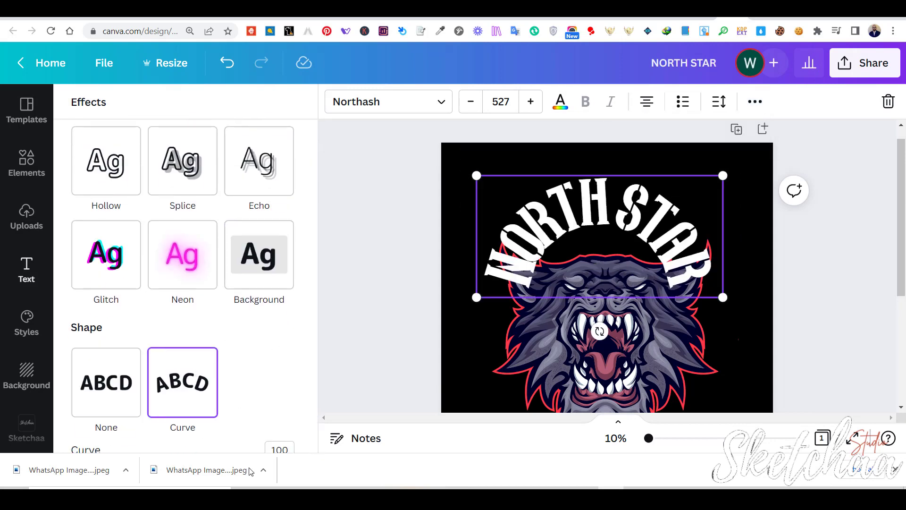
scroll(277, 432, "down", 1)
left_click_drag(293, 423, 259, 424)
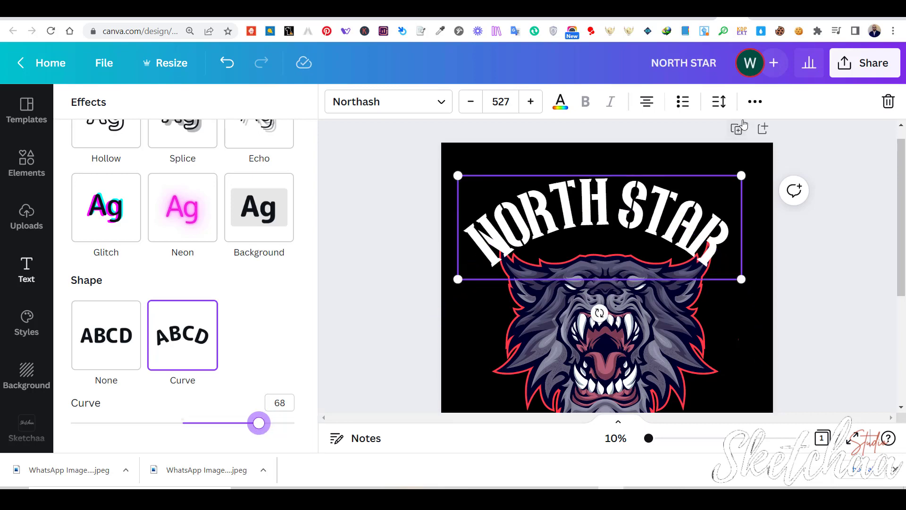
Set the letter spacing of the curved NORTH STAR heading to 42
left_click(753, 102)
left_click(753, 103)
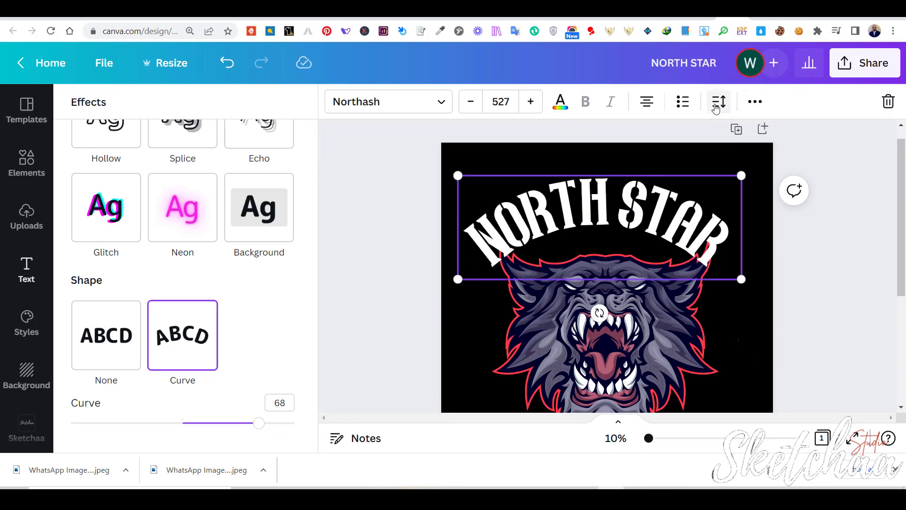
left_click(716, 104)
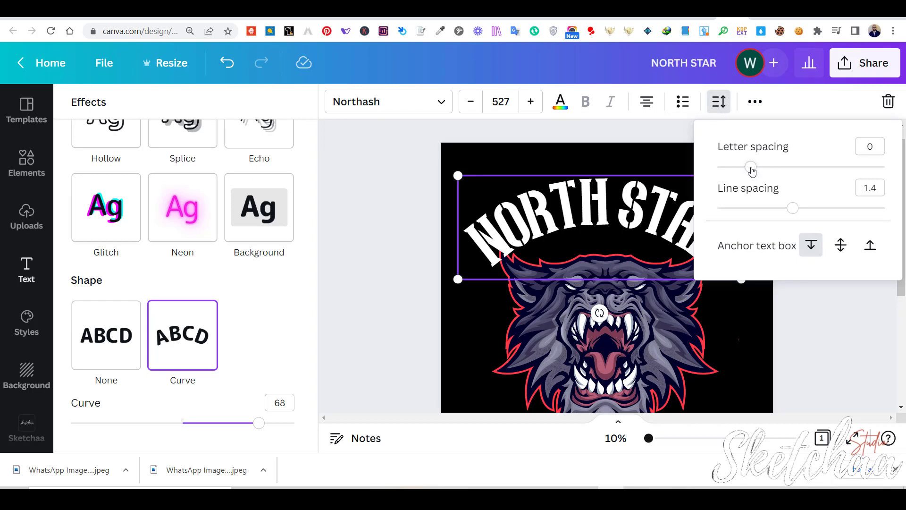
left_click_drag(753, 170, 759, 170)
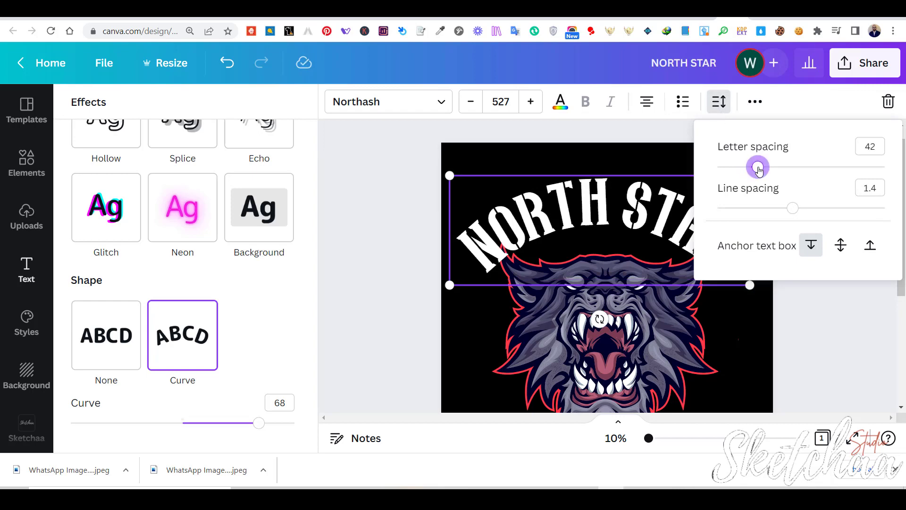
Move the curved NORTH STAR heading up to centre it above the head and set its curve value to 65
left_click(752, 315)
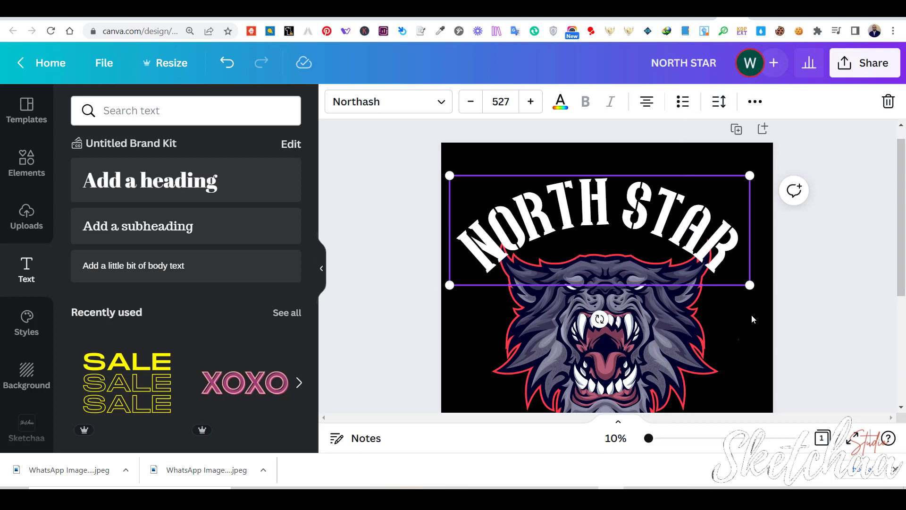
left_click_drag(692, 247, 700, 227)
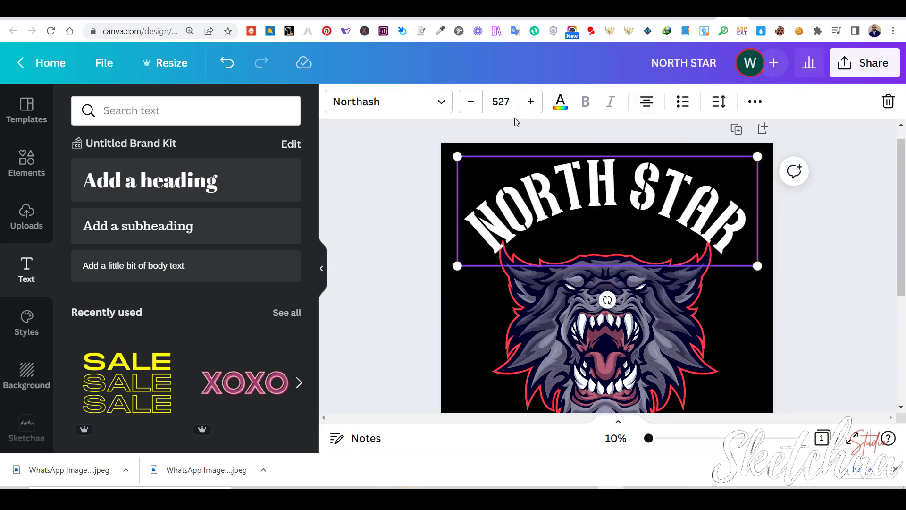
left_click(750, 102)
left_click(424, 138)
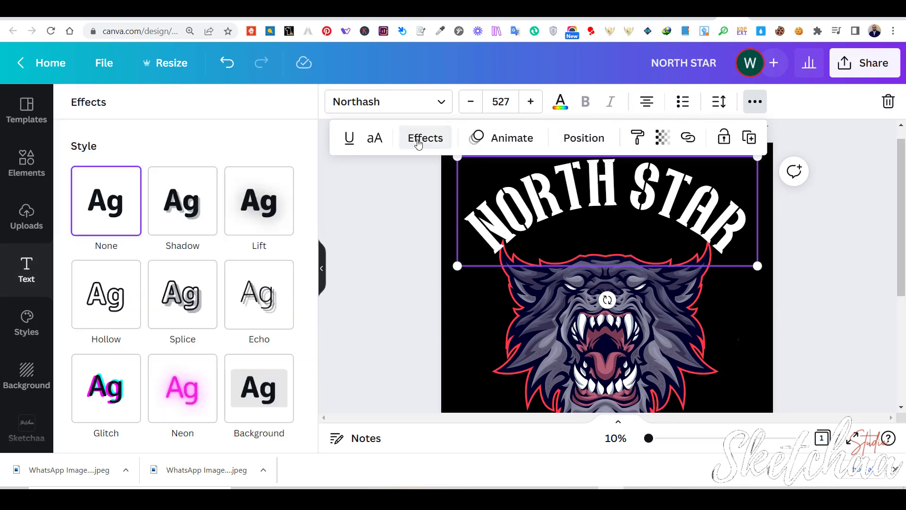
scroll(259, 399, "down", 5)
left_click_drag(266, 429, 256, 428)
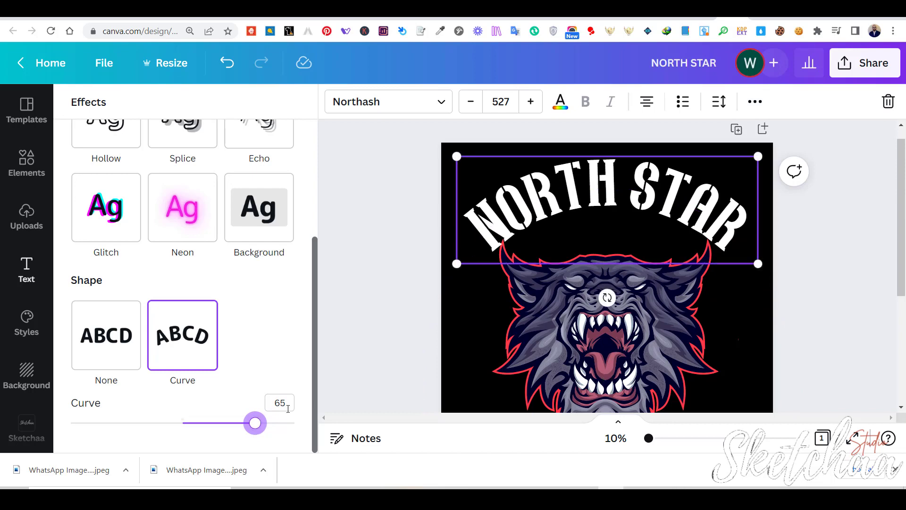
Set the NORTH STAR heading's letter spacing to 59 and shrink the heading to about the width of the beast head
left_click(719, 103)
left_click_drag(757, 171, 761, 169)
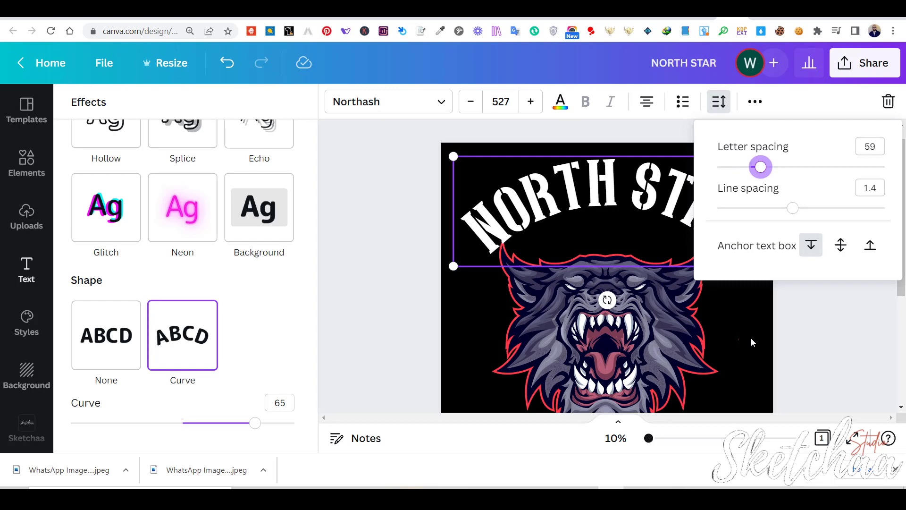
key("Escape")
left_click_drag(759, 154, 724, 178)
Add a new heading to the page and replace its text with CLOTHING
left_click(150, 179)
left_click_drag(598, 271, 496, 299)
left_click(553, 283)
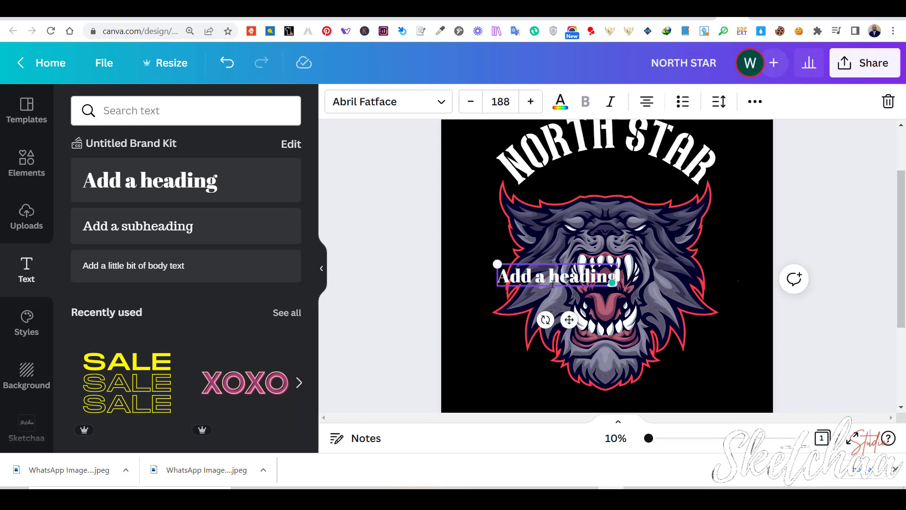
key("ctrl+a")
type("CLOTHING")
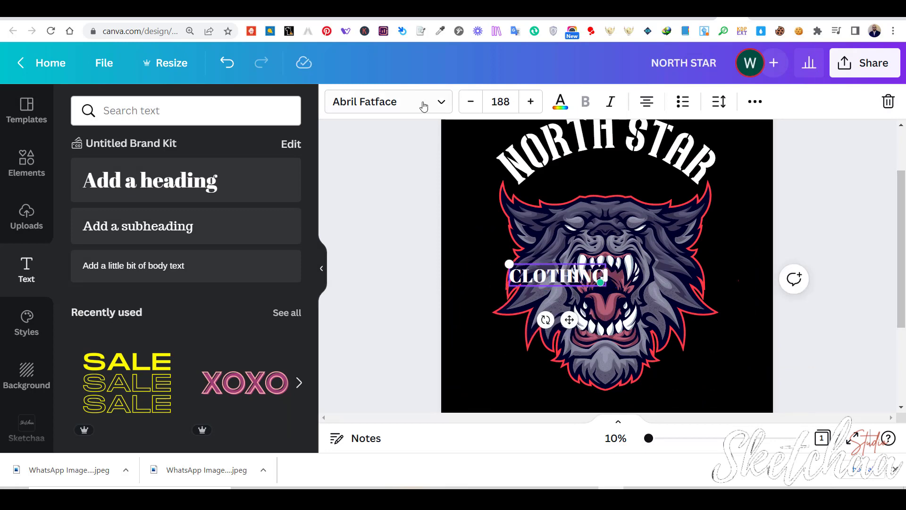
Change the CLOTHING heading's font to Northash Regular and enlarge it to size 280
left_click(424, 106)
left_click(113, 181)
left_click_drag(509, 263, 485, 240)
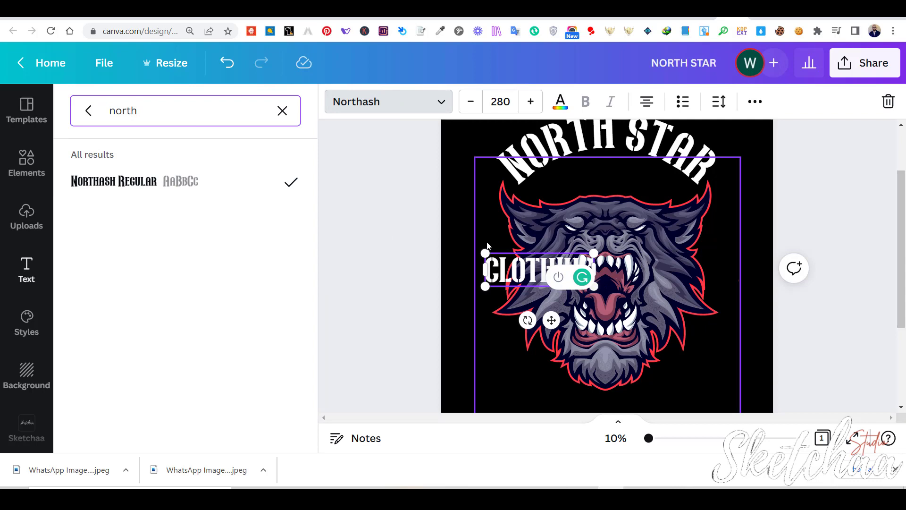
Move the CLOTHING text beneath the beast's chin and enlarge it towards the width of the head
left_click(722, 369)
left_click_drag(542, 272, 610, 391)
scroll(683, 292, "down", 3)
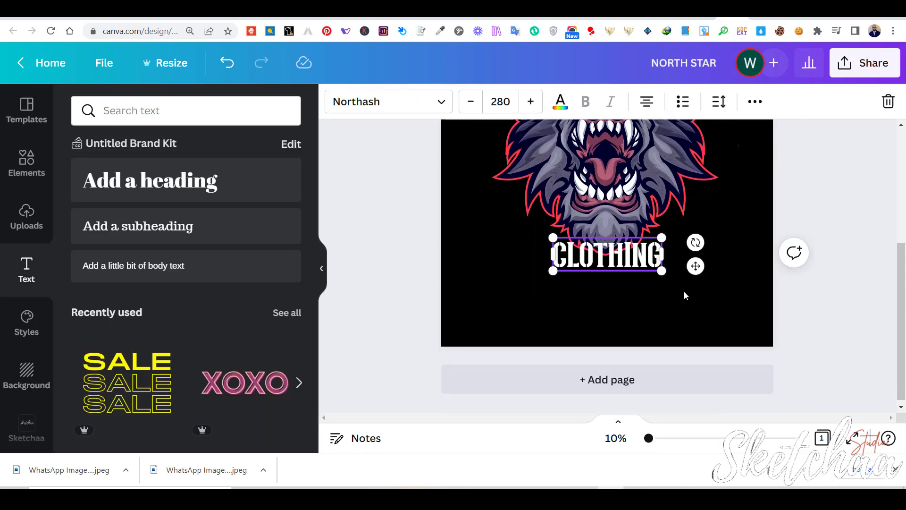
left_click_drag(667, 276, 706, 279)
left_click_drag(550, 279, 518, 297)
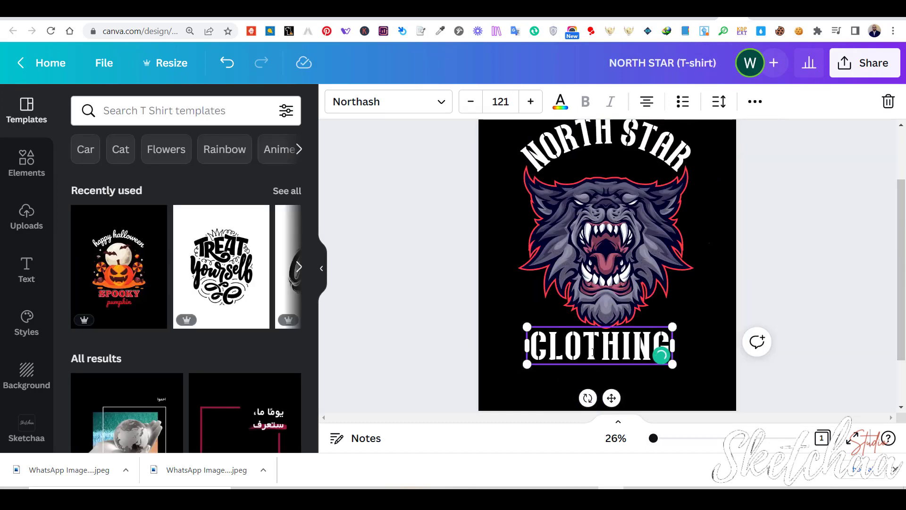
Reduce the CLOTHING text to size 95.6 and centre it just below the beast's chin
left_click_drag(615, 396, 623, 399)
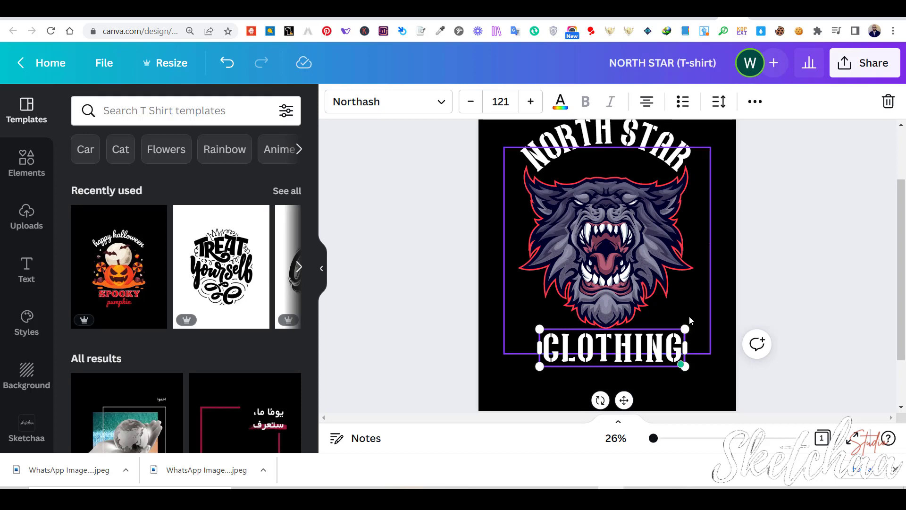
left_click_drag(685, 328, 630, 353)
left_click(688, 294)
left_click(722, 292)
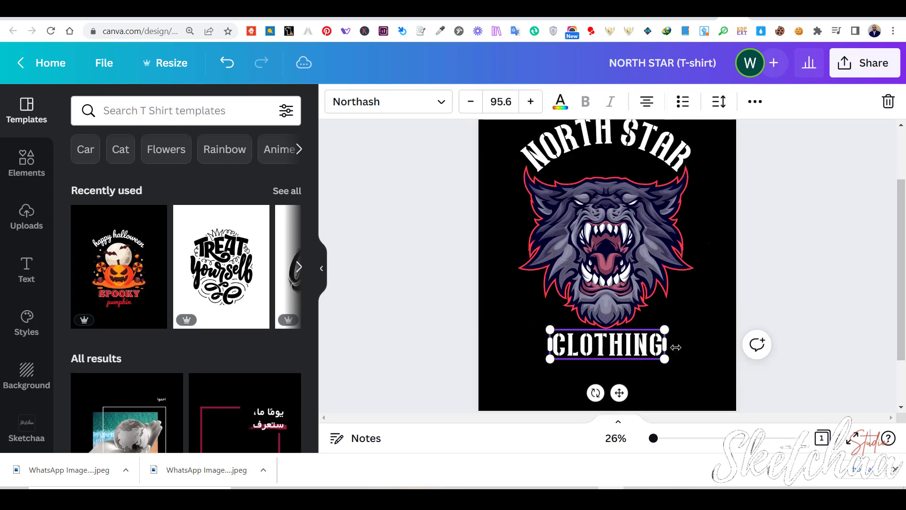
left_click(682, 345)
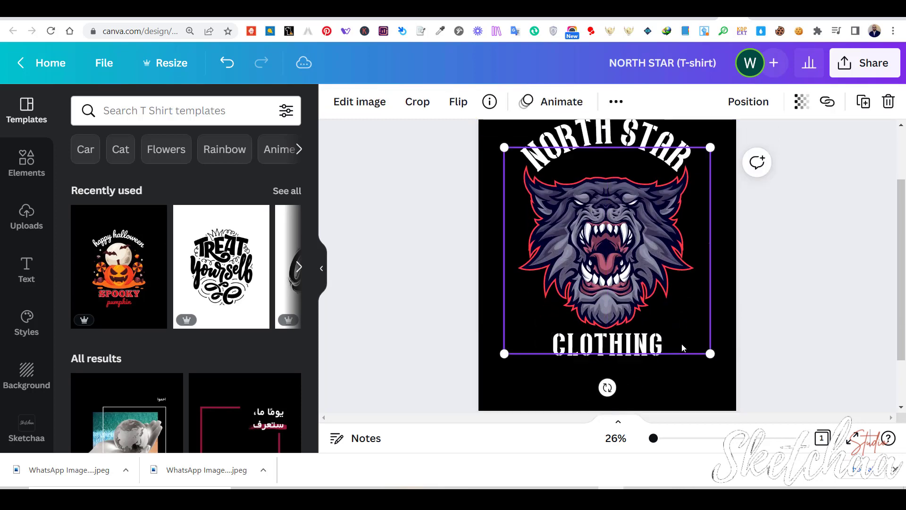
left_click(674, 392)
Duplicate the CLOTHING text directly below itself and change the copy's text to Based in Montana
left_click(620, 353)
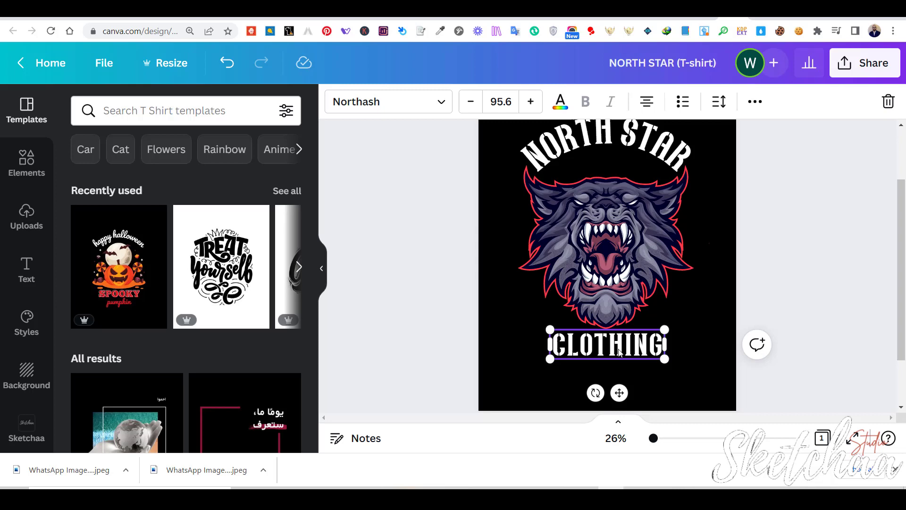
left_click_drag(620, 353, 620, 383)
double_click(608, 373)
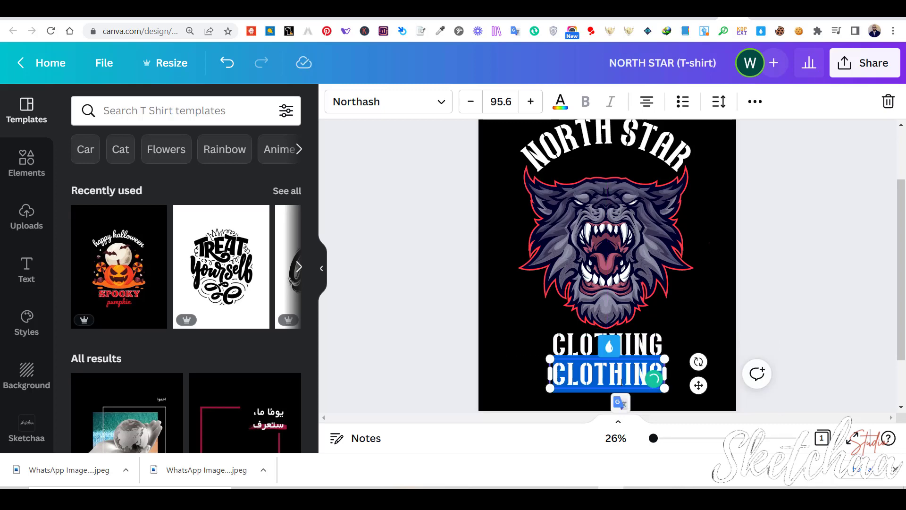
type("Based in")
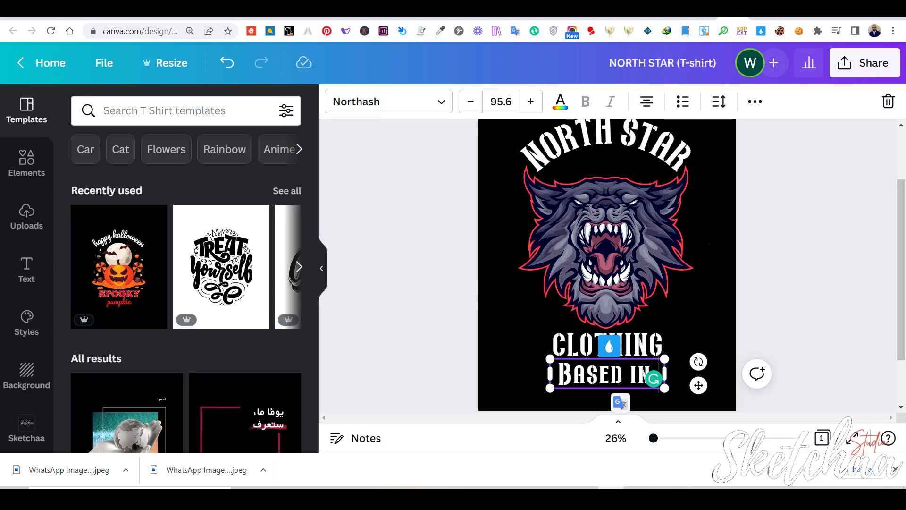
type(" Montana")
Widen the Based in Montana text box so the text fits on one line and centre it under CLOTHING
left_click_drag(665, 377, 684, 377)
left_click_drag(569, 377, 472, 377)
left_click_drag(594, 405, 623, 395)
Search the fonts for vintage and apply Vintage Feeling Personal to the Based in Montana text
left_click(429, 106)
type("vintage")
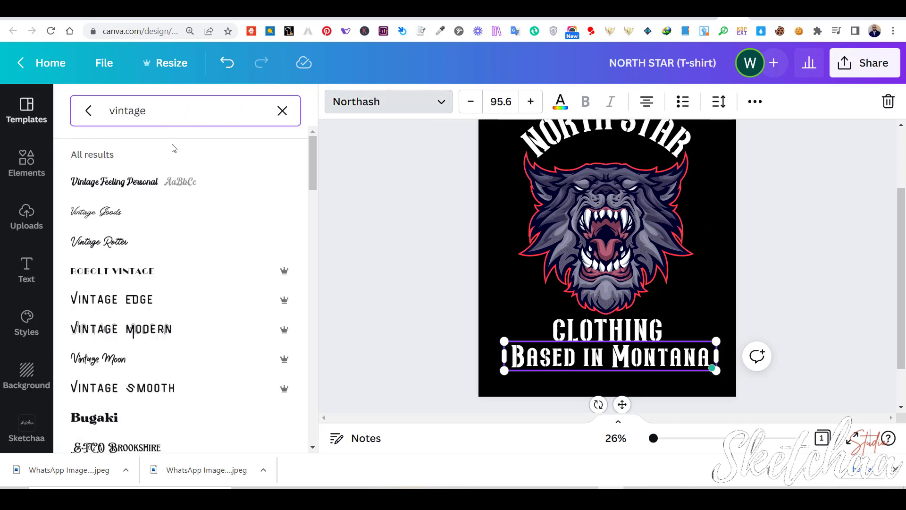
left_click(158, 185)
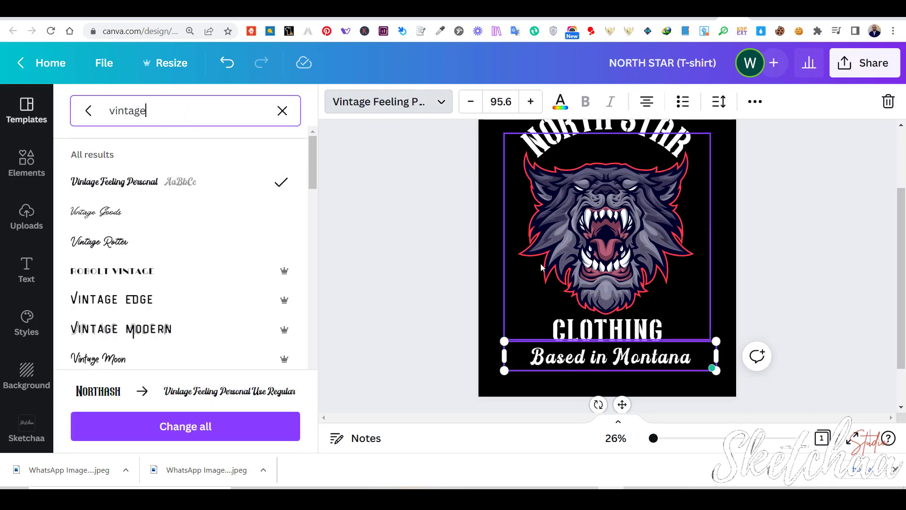
Enlarge the Based in Montana text to size 114 and recentre it beneath CLOTHING
left_click_drag(504, 341, 491, 324)
left_click_drag(717, 353, 708, 328)
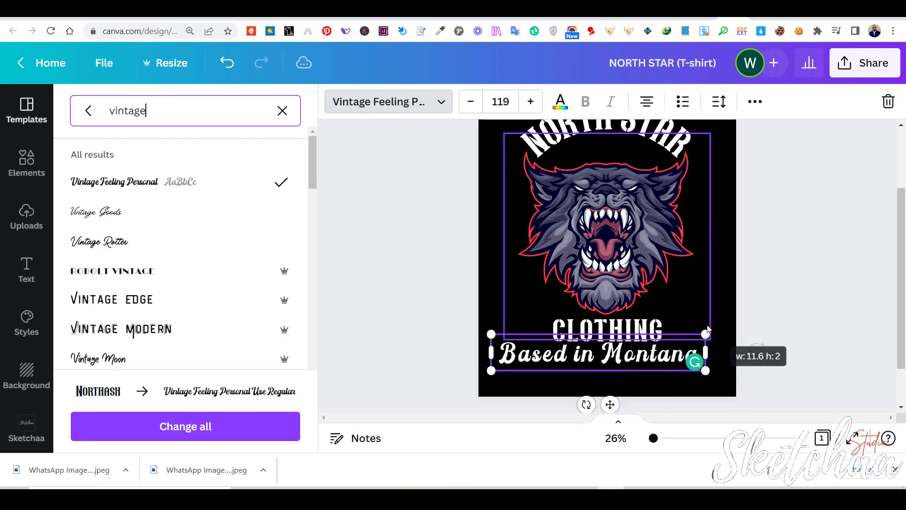
left_click(720, 326)
left_click_drag(645, 360, 664, 360)
left_click_drag(723, 335, 715, 336)
Change the Based in Montana text colour to dark red
left_click(560, 101)
left_click(85, 281)
left_click(718, 293)
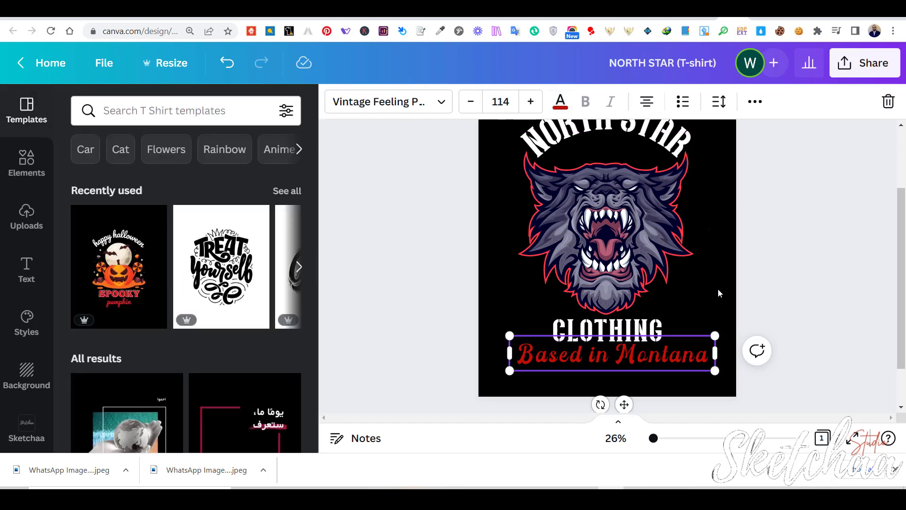
left_click(707, 341)
Enlarge the CLOTHING text to size 143 beneath the beast's chin
left_click(658, 330)
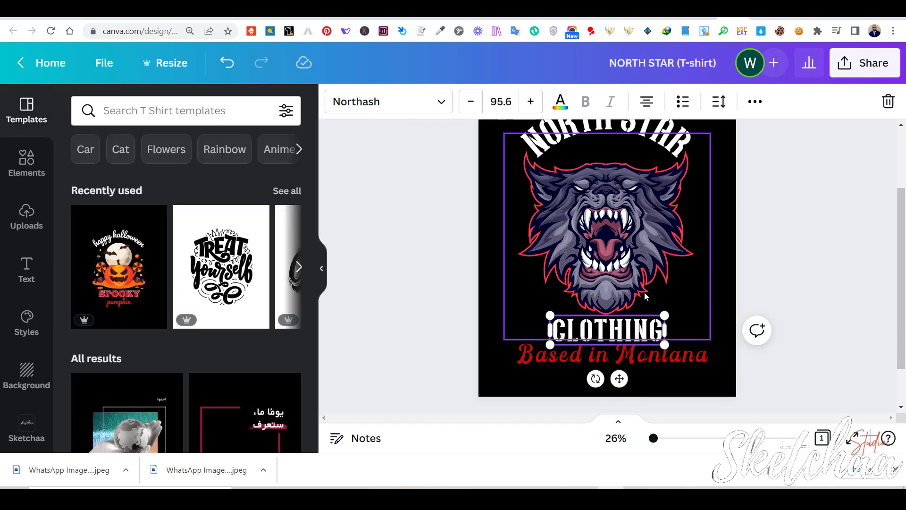
left_click_drag(664, 345, 698, 342)
left_click(677, 386)
Reduce the Based in Montana text to size 97.8 and centre it directly under CLOTHING
left_click(664, 361)
left_click_drag(513, 341, 525, 348)
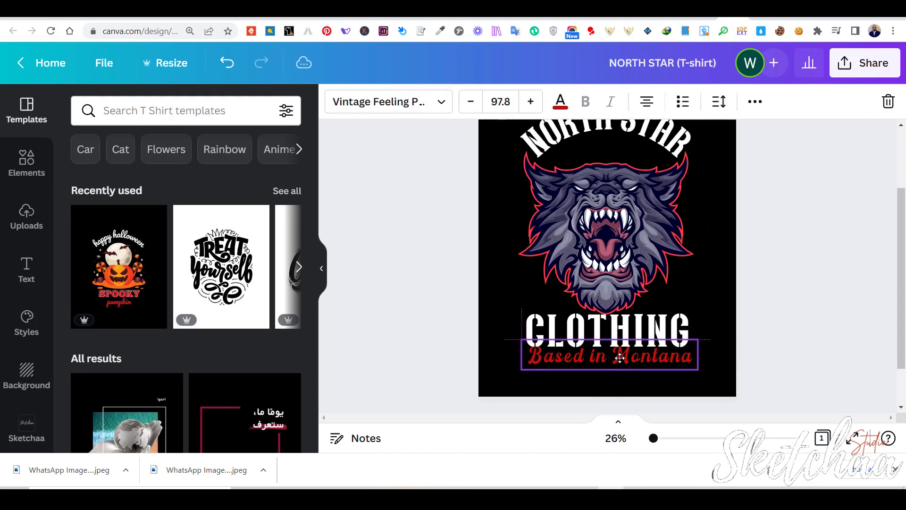
left_click(731, 262)
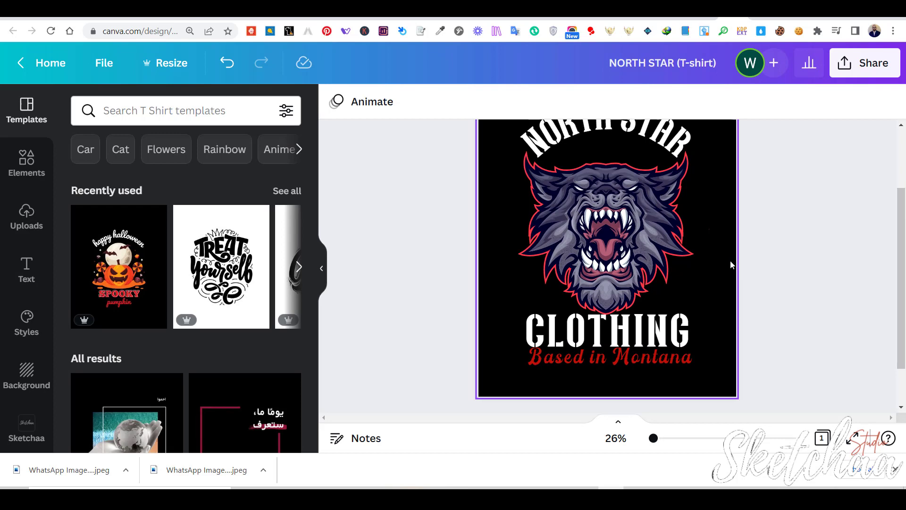
Search the design elements for star and add the four-pointed sparkle cluster to the page in white
left_click(142, 111)
left_click(27, 163)
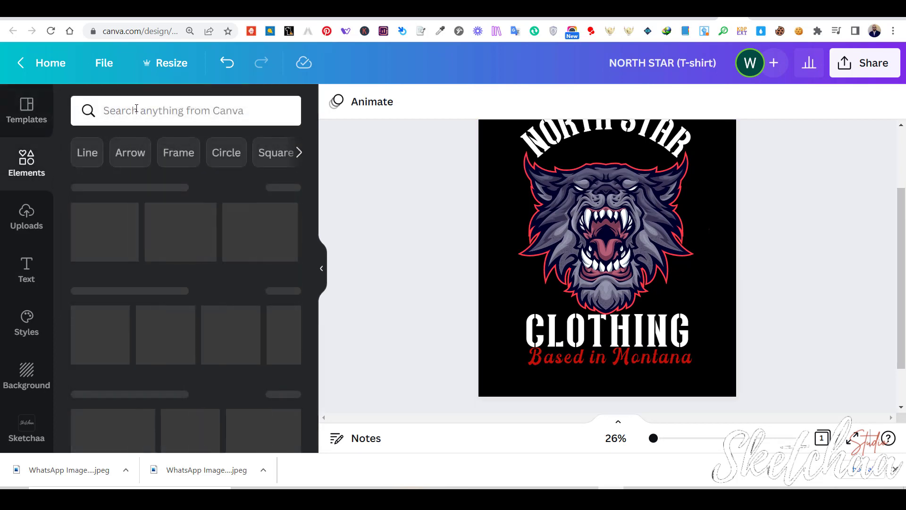
left_click(136, 109)
type("star")
key("Return")
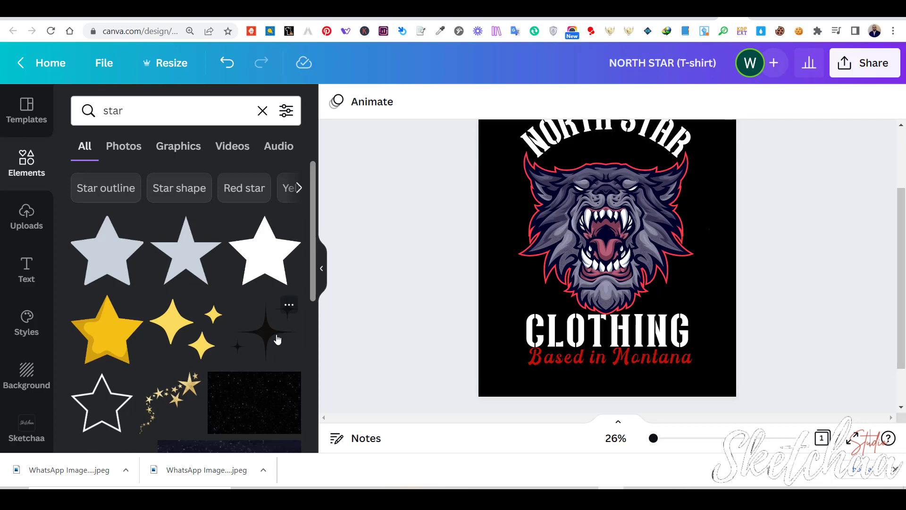
left_click(277, 340)
scroll(279, 264, "down", 3)
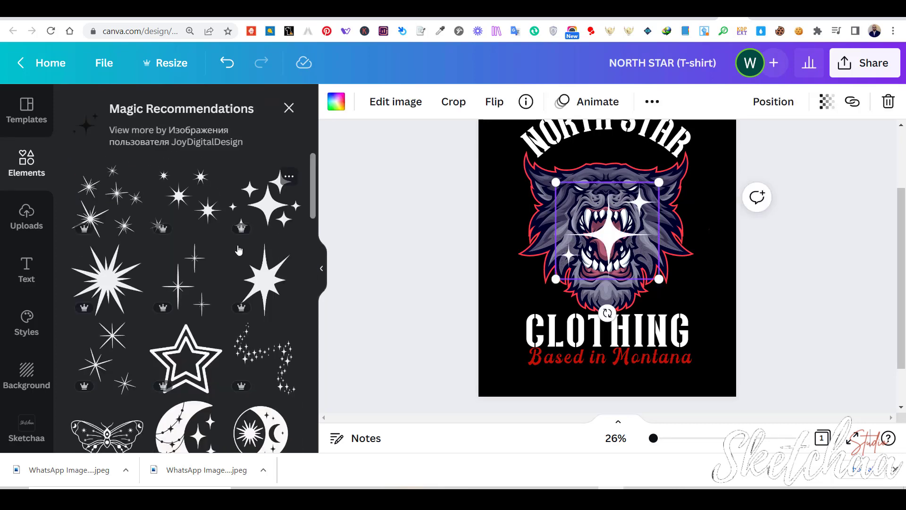
scroll(239, 250, "down", 5)
scroll(239, 250, "up", 5)
Crop the sparkle cluster down to only its small lower-left sparkle
left_click(453, 101)
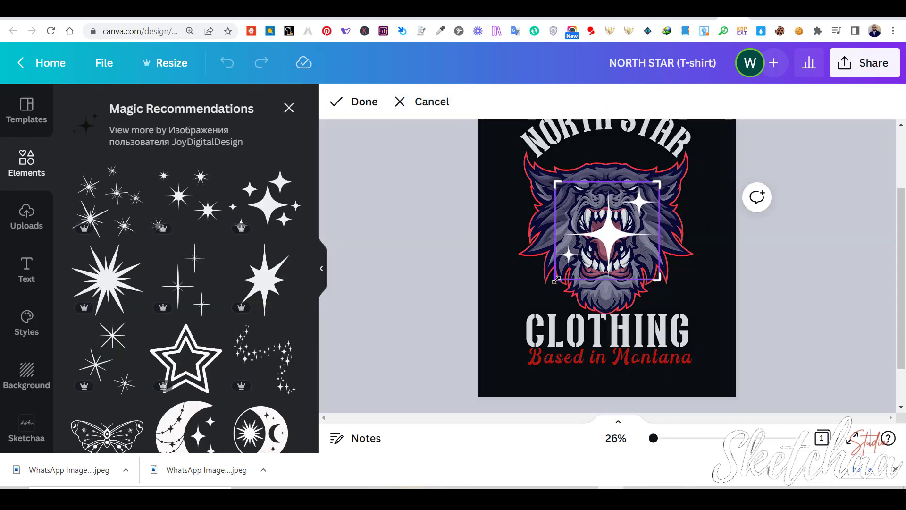
left_click_drag(556, 279, 558, 283)
left_click_drag(657, 183, 584, 240)
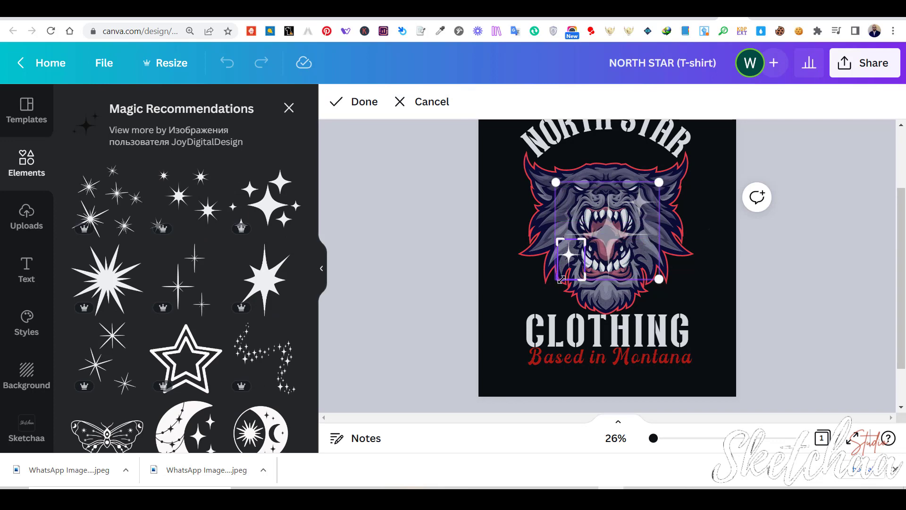
left_click(492, 287)
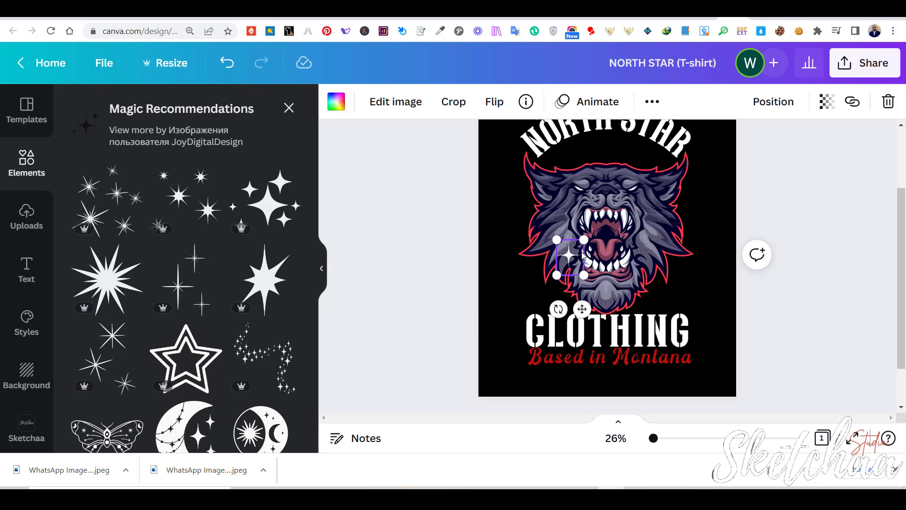
Enlarge the cropped sparkle and place one on each side of the beast's chin, above the ends of CLOTHING
left_click_drag(584, 239, 694, 296)
left_click(724, 370)
scroll(724, 369, "up", 1)
scroll(723, 369, "down", 2)
Shrink the CLOTHING text and keep it centred between the two sparkles
left_click(680, 279)
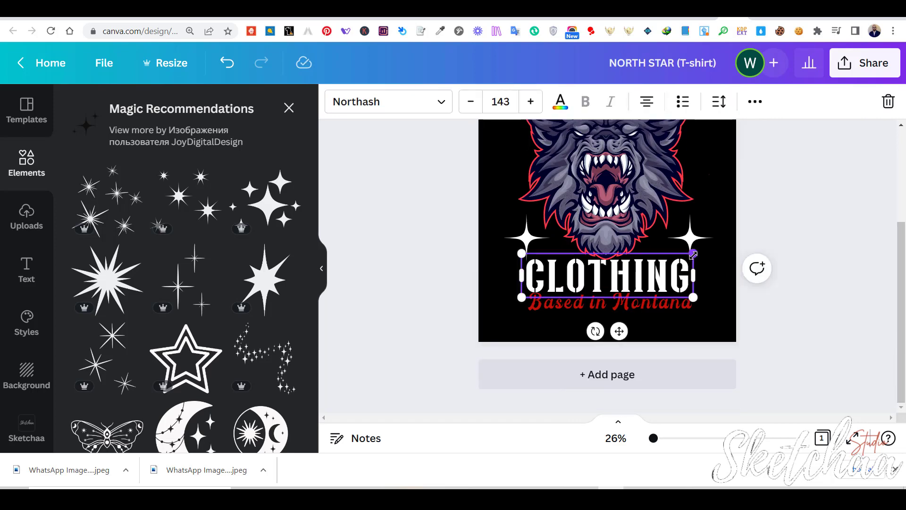
left_click_drag(692, 253, 703, 229)
left_click(716, 296)
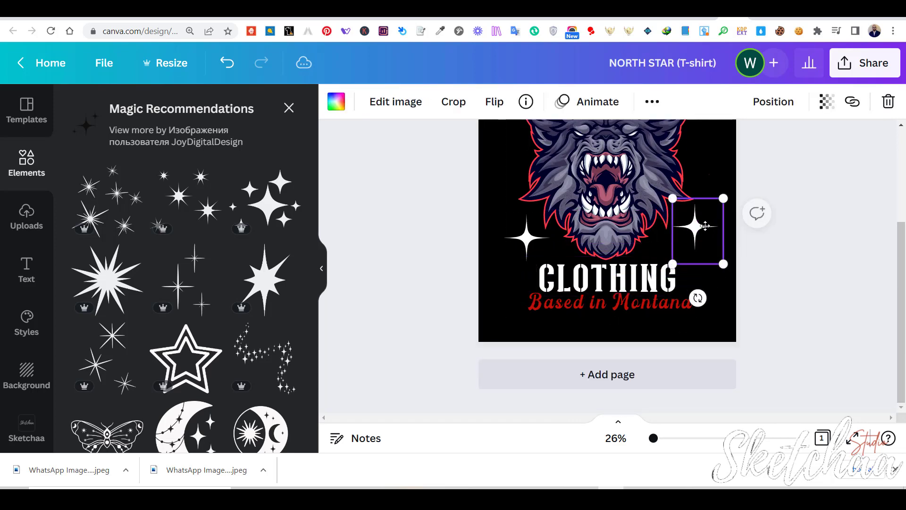
Undo the last sparkle move and shift the two large sparkles inward beside the chin, just above CLOTHING
key("ctrl+z")
left_click_drag(518, 242, 529, 252)
left_click(676, 248)
Add a smaller copy of the sparkle above and outside each large sparkle, symmetrically on both sides of the head
left_click_drag(676, 248, 694, 221)
left_click_drag(723, 259, 695, 219)
left_click(706, 324)
scroll(708, 324, "up", 1)
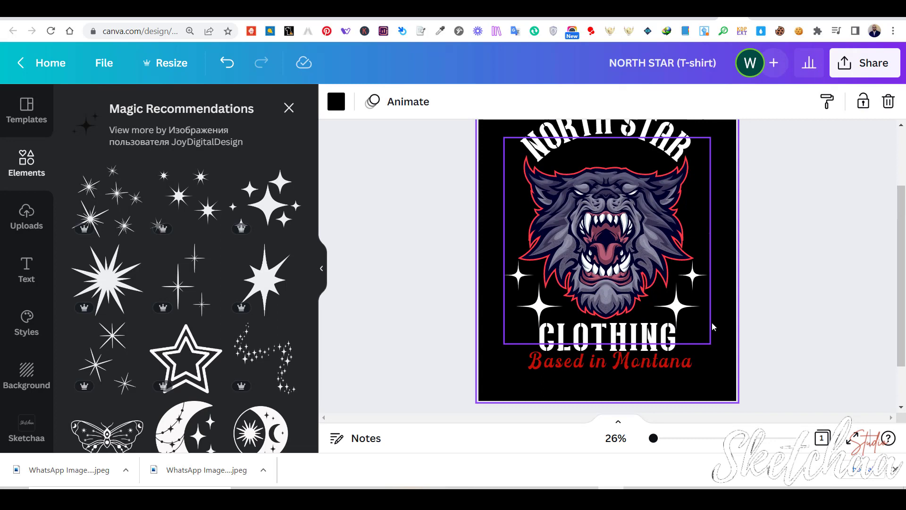
Place another small sparkle copy at the top centre of the head, between the horns and under NORTH STAR
left_click_drag(699, 269, 612, 156)
left_click(726, 248)
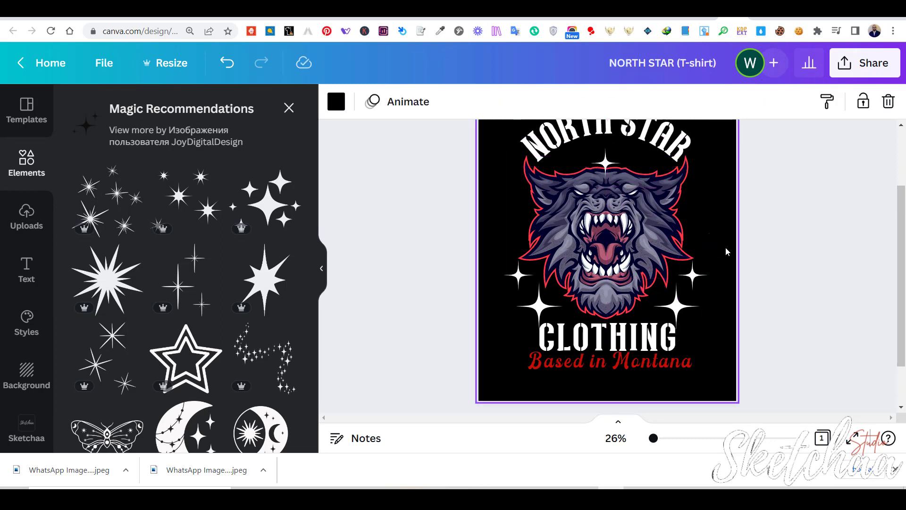
scroll(726, 247, "up", 1)
scroll(725, 251, "down", 1)
Shrink the Based in Montana text to about the width of CLOTHING and centre it beneath
left_click(670, 361)
left_click_drag(699, 375, 687, 368)
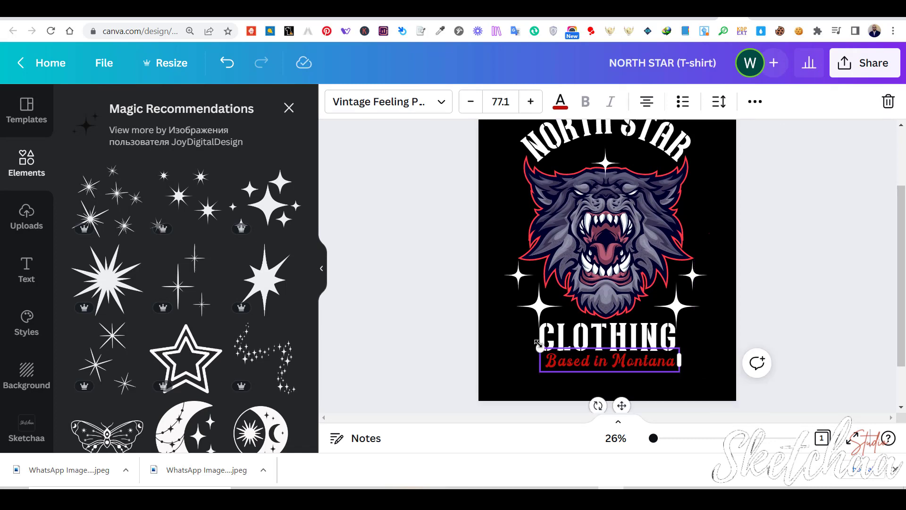
left_click_drag(540, 348, 519, 339)
left_click(715, 351)
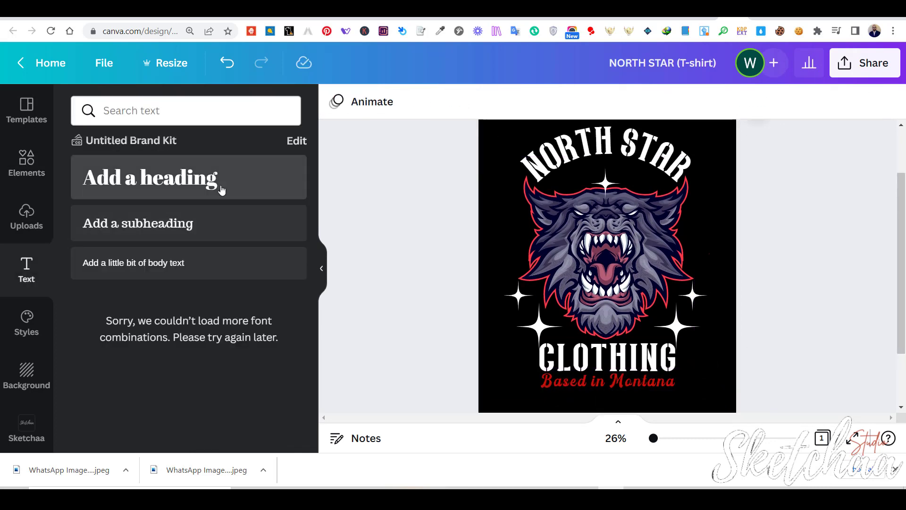
Add a heading and place it as white QLTY text in Helvetica beside the top sparkle, beneath NORTH STAR
left_click(220, 186)
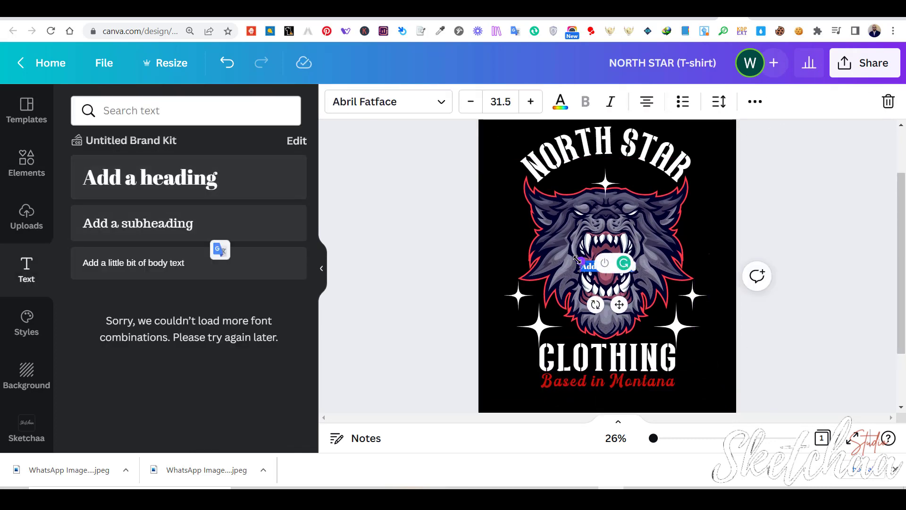
left_click_drag(576, 259, 550, 250)
left_click_drag(621, 310, 547, 251)
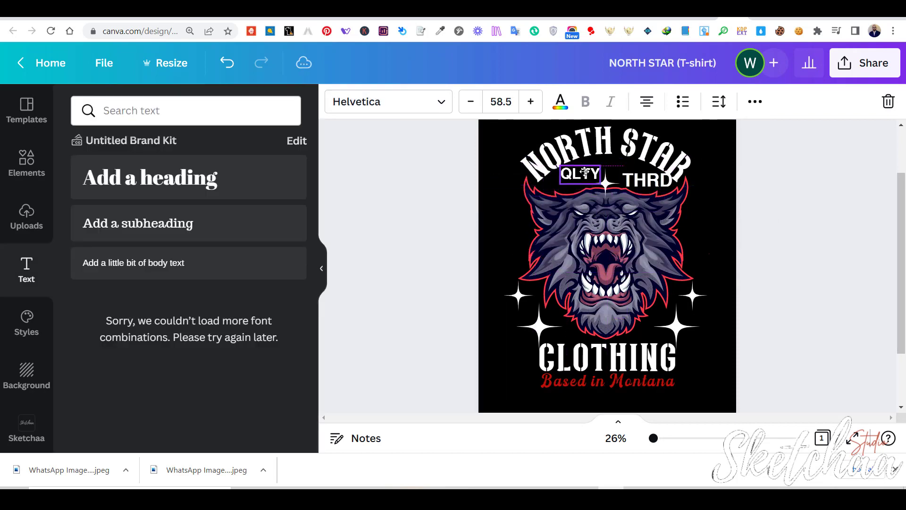
Replace the existing THRD text with a matching copy of QLTY on the sparkle's other side, reworded as THRD
left_click(664, 184)
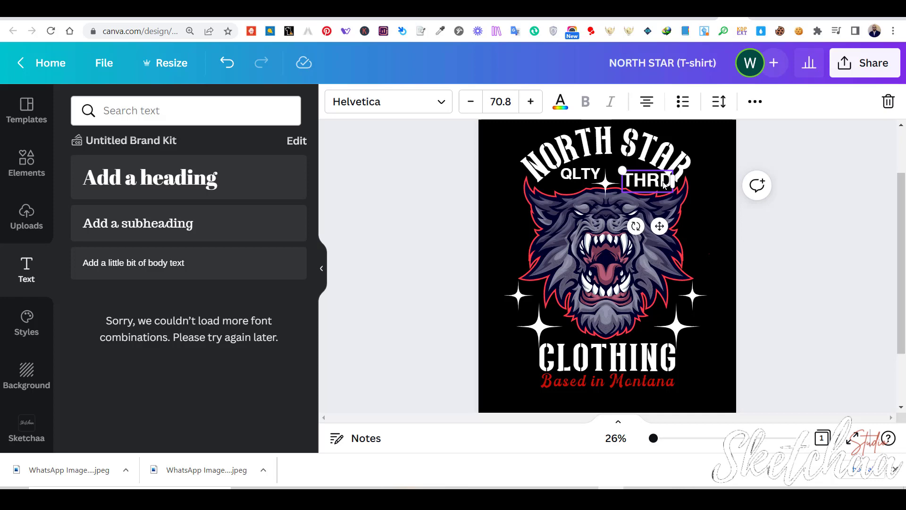
key("Delete")
left_click_drag(587, 174, 654, 169)
double_click(643, 175)
type("THRD")
left_click(730, 241)
Reduce the font size of QLTY and THRD together so they sit clear of NORTH STAR and the horns
left_click(566, 174)
left_click(634, 173, "shift")
left_click(472, 110)
left_click(472, 110)
left_click(472, 109)
left_click(472, 110)
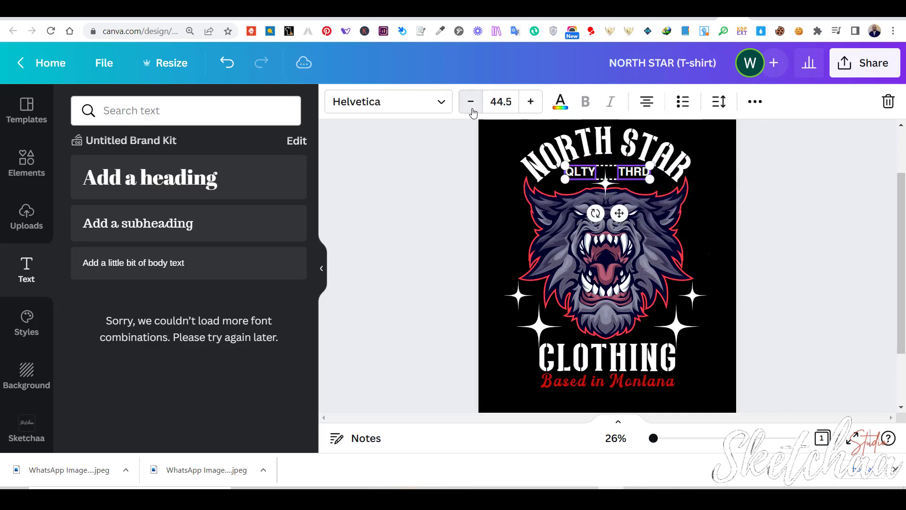
left_click(470, 101)
left_click(754, 101)
left_click(785, 242)
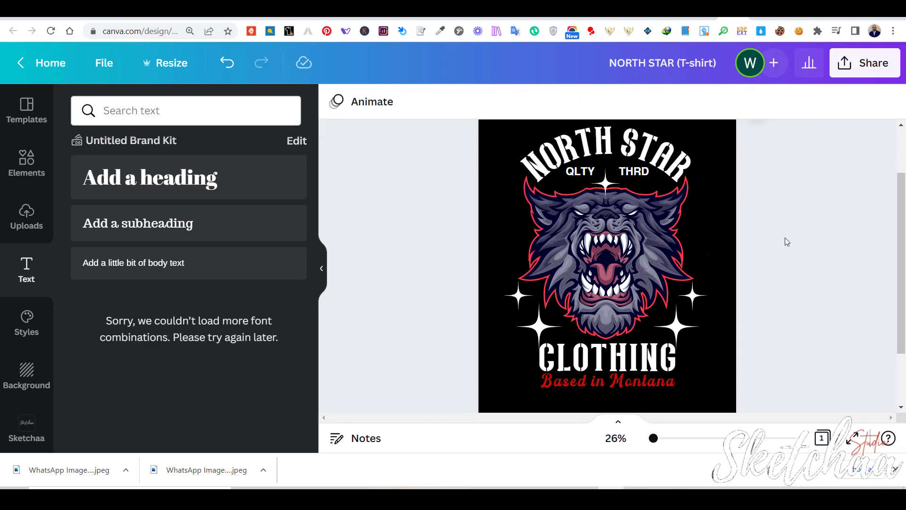
Flatten the curve of NORTH STAR slightly and scale the lettering down to font size 114
left_click(678, 165)
left_click(755, 101)
left_click(426, 137)
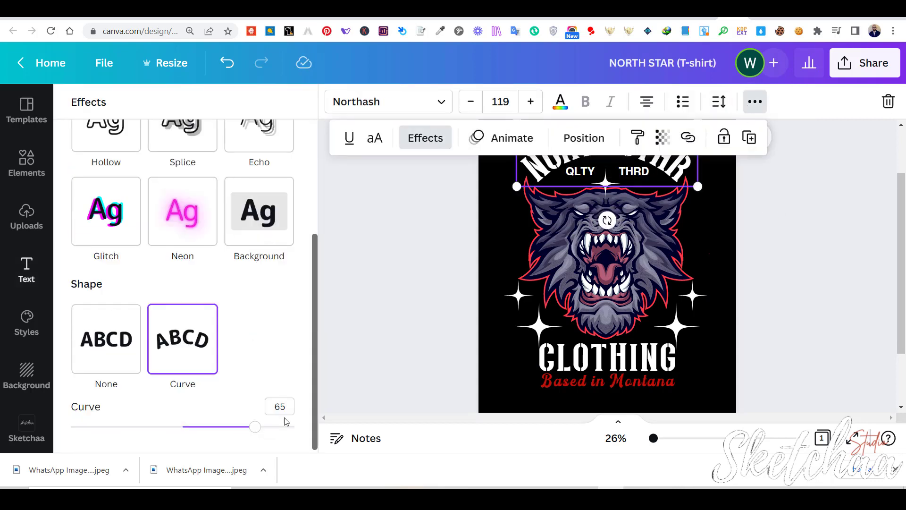
left_click_drag(255, 426, 249, 427)
left_click(703, 253)
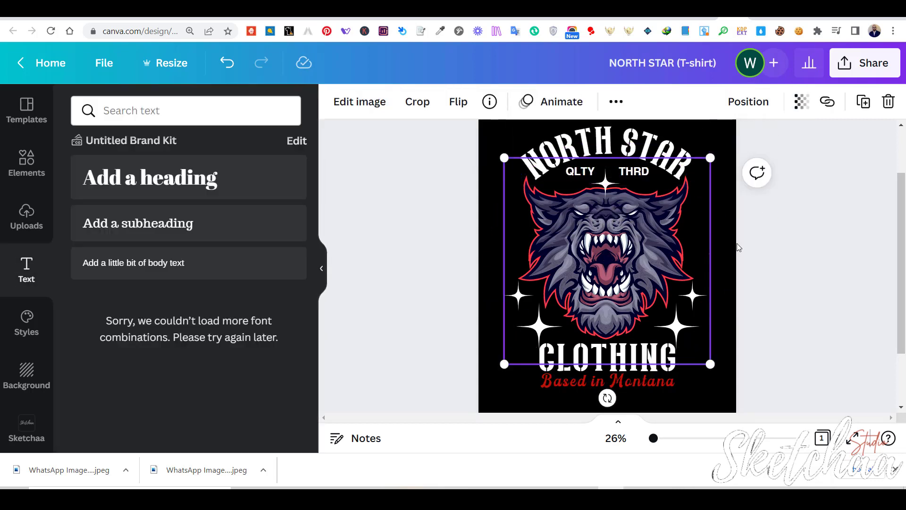
left_click(738, 247)
left_click(661, 148)
left_click_drag(692, 123, 694, 128)
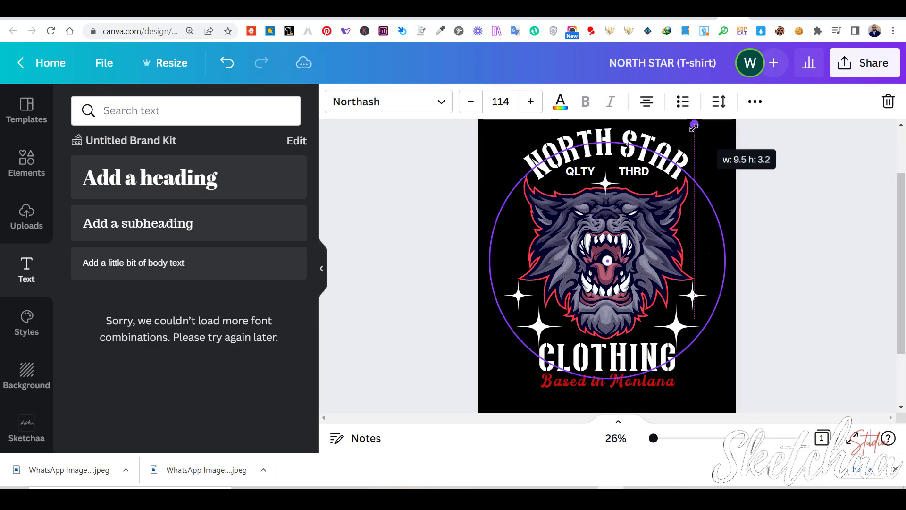
left_click(730, 176)
Try to align all selected design elements to a common horizontal centre
left_click_drag(721, 156, 520, 374)
left_click(754, 103)
left_click(608, 138)
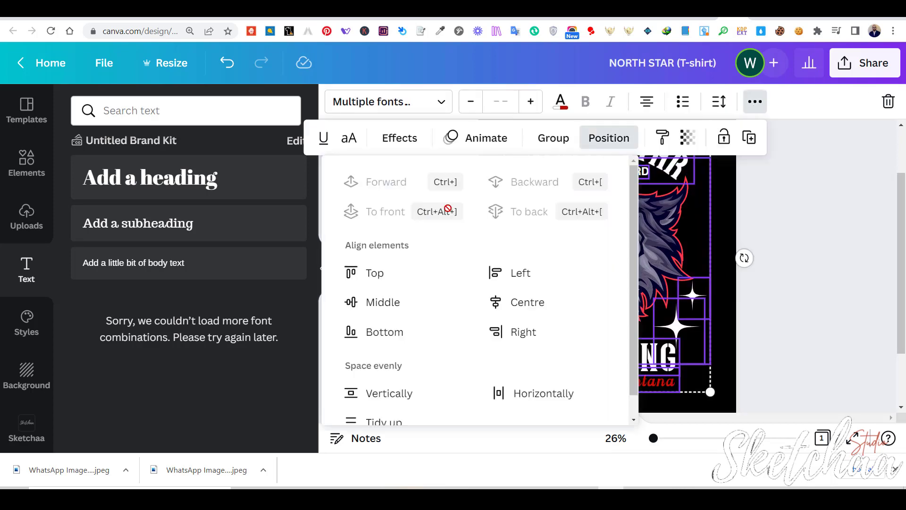
left_click(518, 303)
key("ctrl+z")
left_click(739, 325)
Group the four sparkles on both sides of the beast's chin
left_click(692, 296)
left_click(518, 295, "shift")
left_click(538, 327, "shift")
left_click(676, 327, "shift")
left_click(677, 105)
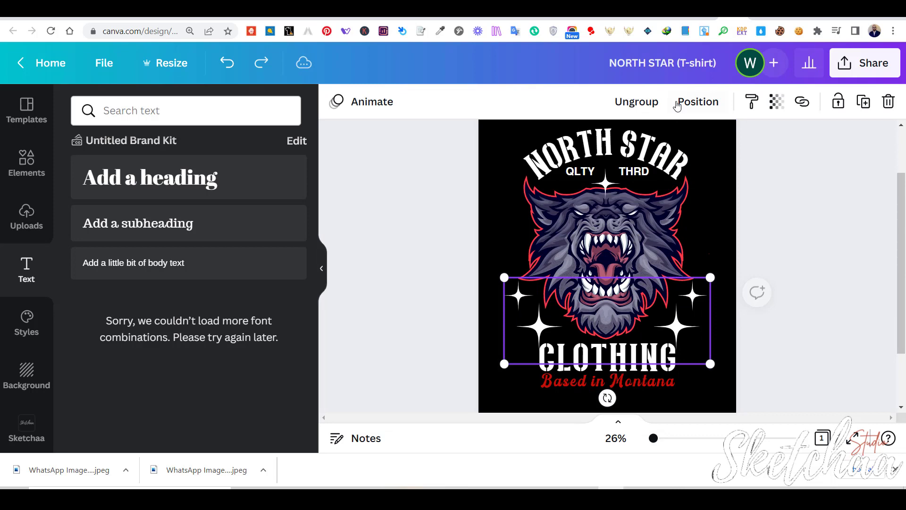
left_click(677, 103)
left_click(510, 236)
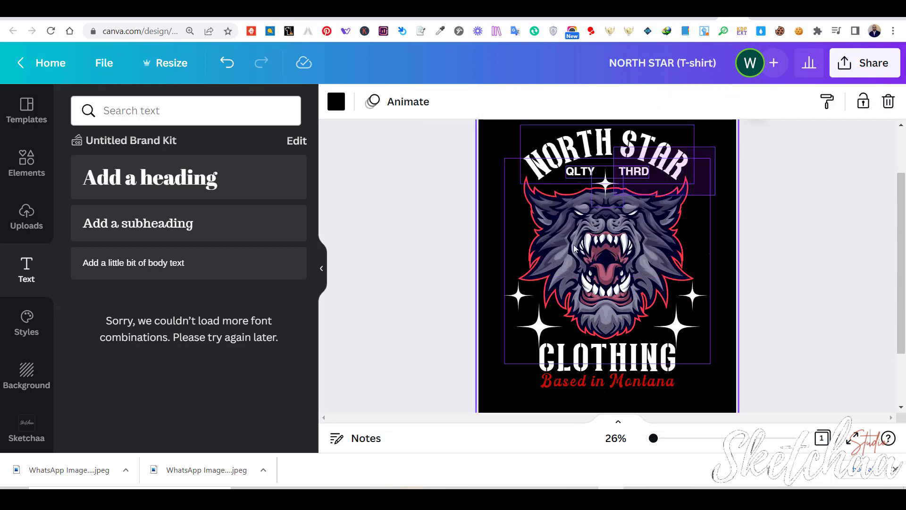
Try to align all selected design elements to their vertical middle
left_click_drag(574, 249, 521, 376)
left_click(755, 103)
left_click(620, 137)
left_click(380, 302)
key("ctrl+z")
left_click(721, 305)
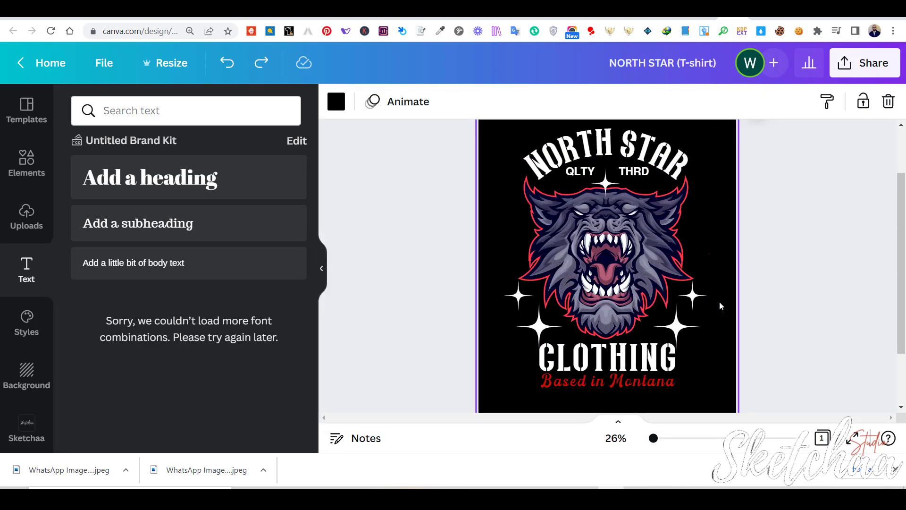
Enlarge the sparkle between the horns slightly and nudge QLTY and THRD down a little
left_click(614, 198)
left_click_drag(623, 208, 622, 206)
left_click(643, 191)
left_click(643, 175)
key("Down")
key("Down")
key("Down")
key("Down")
key("Down")
key("Down")
left_click(722, 188)
left_click(737, 236)
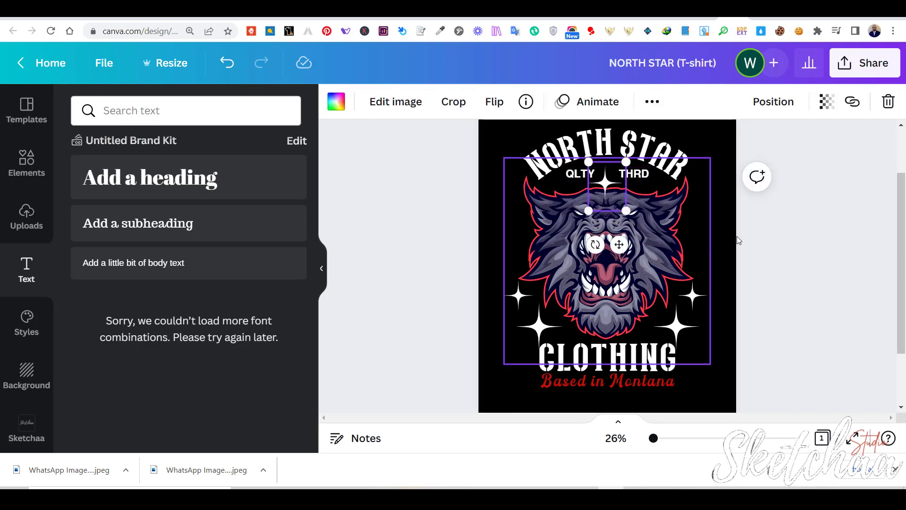
left_click(730, 236)
Nudge the CLOTHING text down slightly towards Based in Montana
left_click(647, 364)
key("Down")
key("Down")
key("Down")
left_click(715, 381)
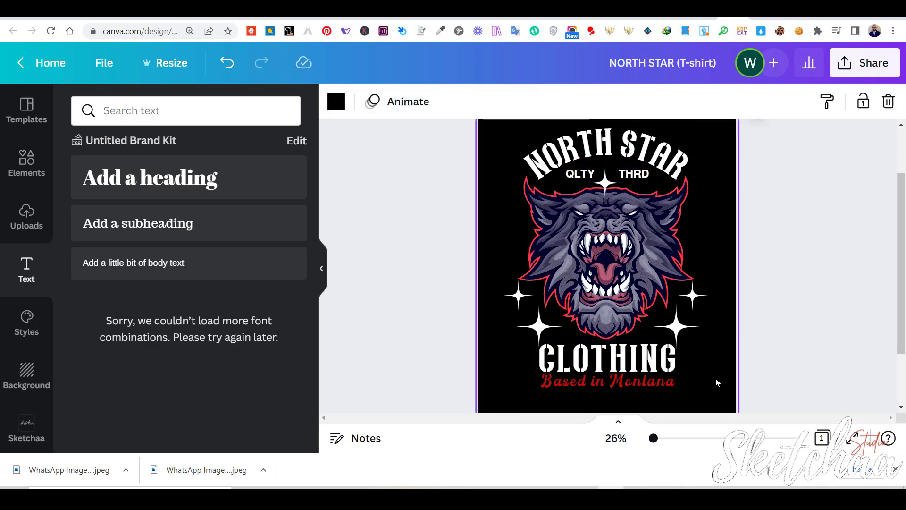
Try a slightly larger size for the grouped sparkles beside the chin
left_click(678, 328)
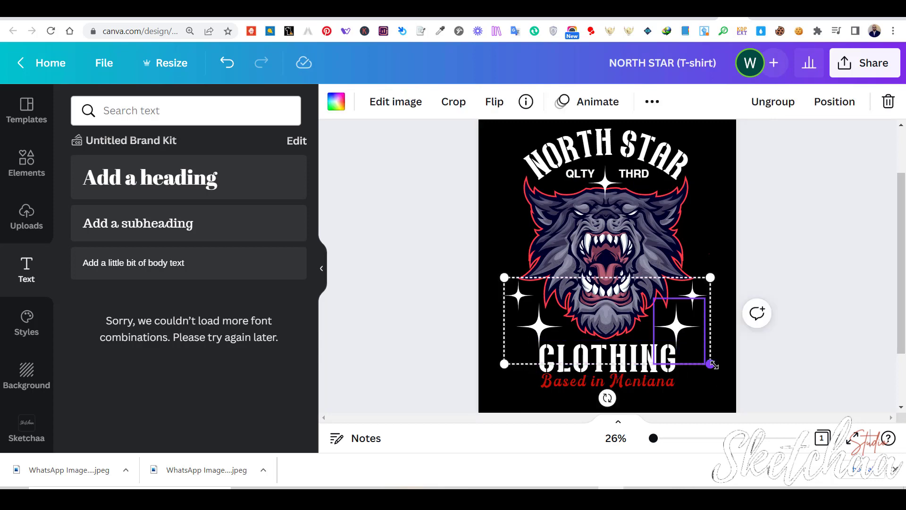
left_click_drag(710, 363, 718, 369)
left_click(729, 402)
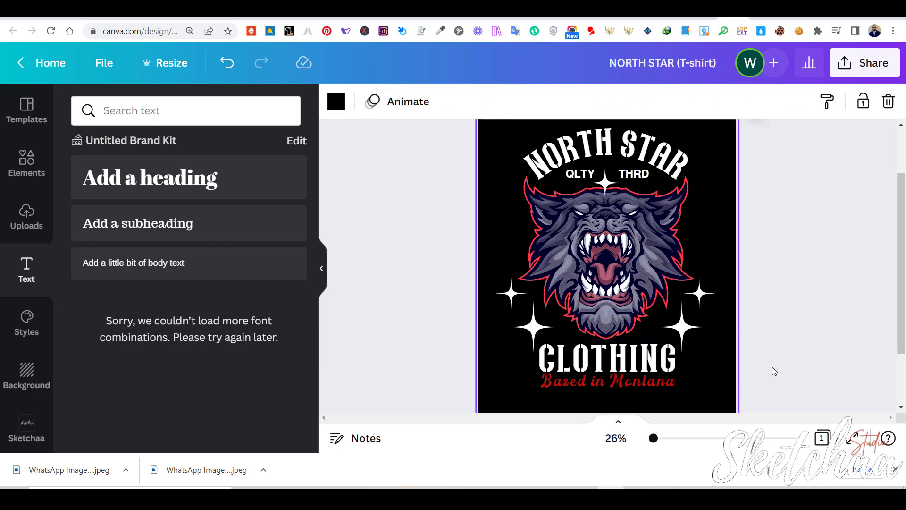
left_click(686, 321)
left_click_drag(496, 274, 507, 277)
key("ctrl+z")
Shrink the sparkle group so it sits closer to the chin, and centre it under the head above CLOTHING
left_click_drag(718, 274, 703, 281)
left_click(729, 396)
left_click(675, 326)
left_click_drag(703, 360, 696, 357)
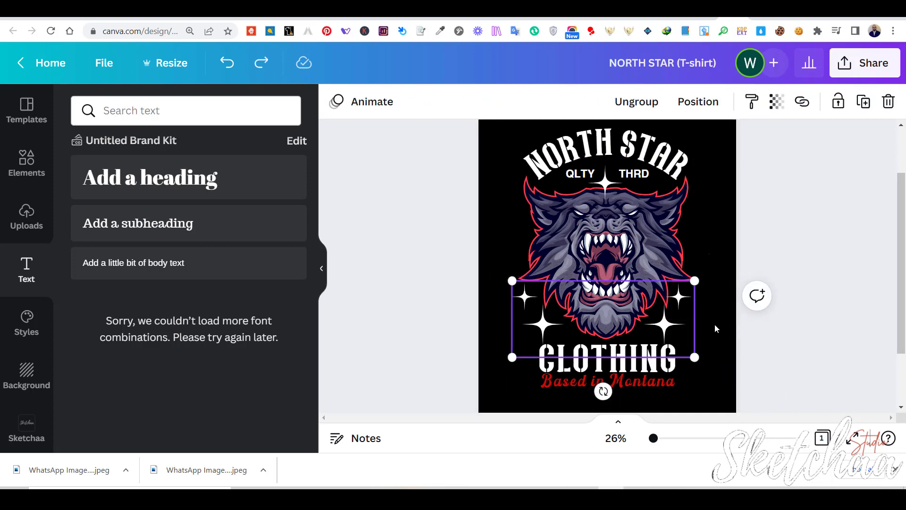
left_click_drag(665, 324, 668, 327)
left_click(714, 378)
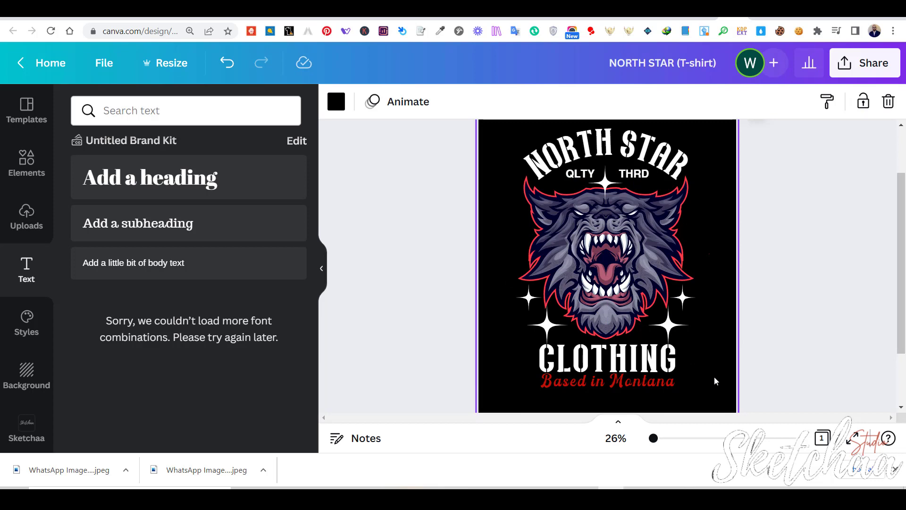
Recolour the four grouped sparkles with the red brand colour, matching Based in Montana
left_click(669, 329)
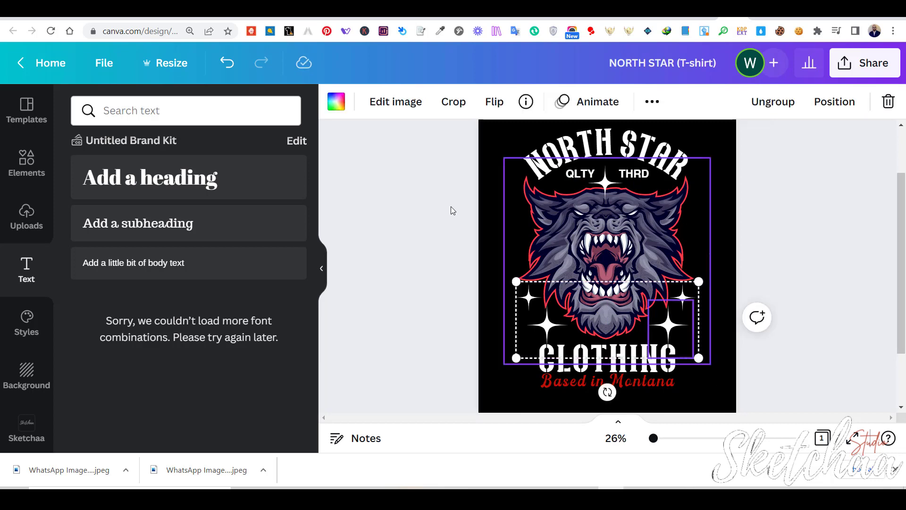
left_click(336, 102)
left_click(86, 284)
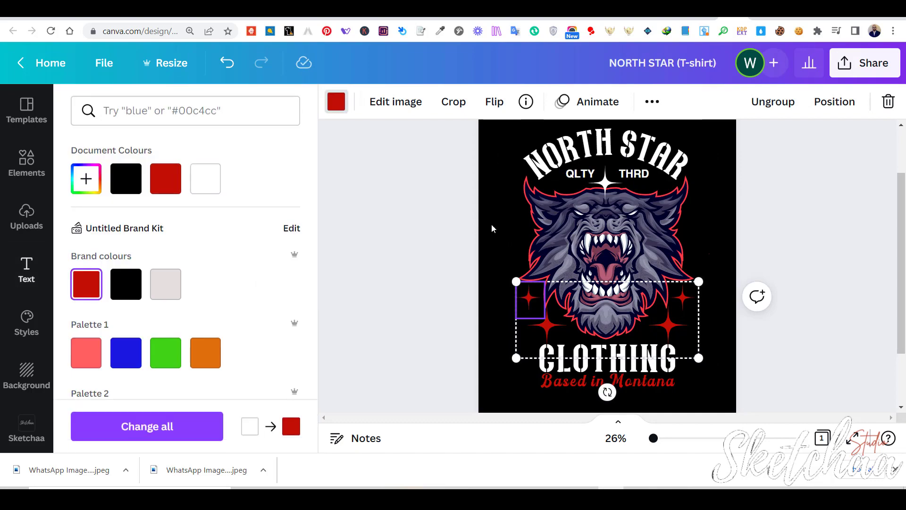
left_click(726, 208)
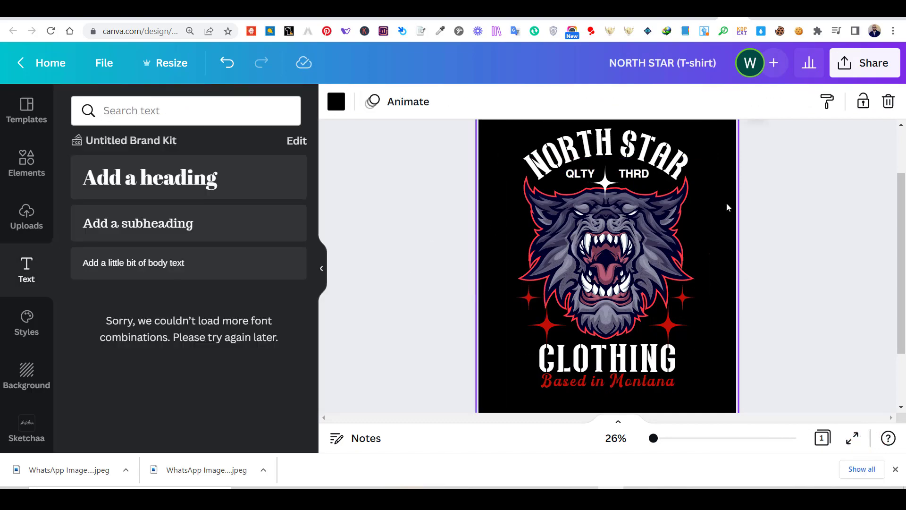